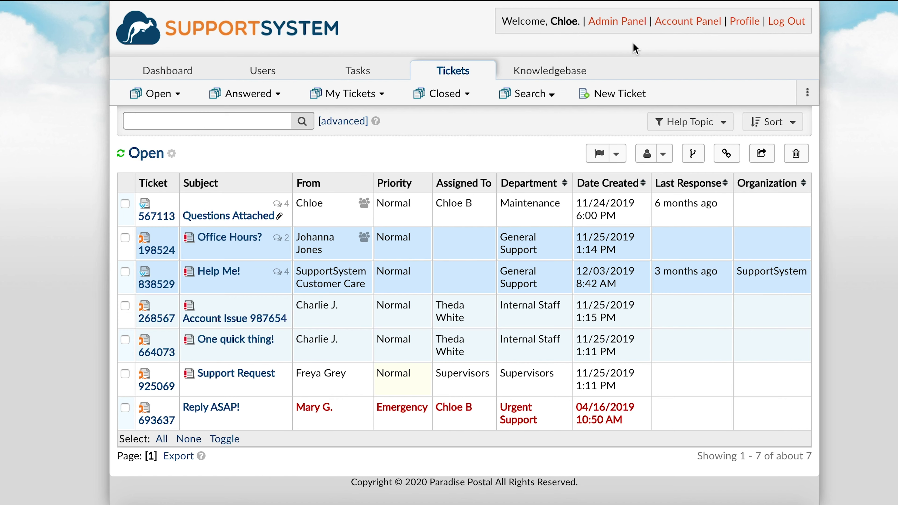
Open the SupportSystem Templates (HTML) set from Admin Panel > Emails > Templates.
click(626, 21)
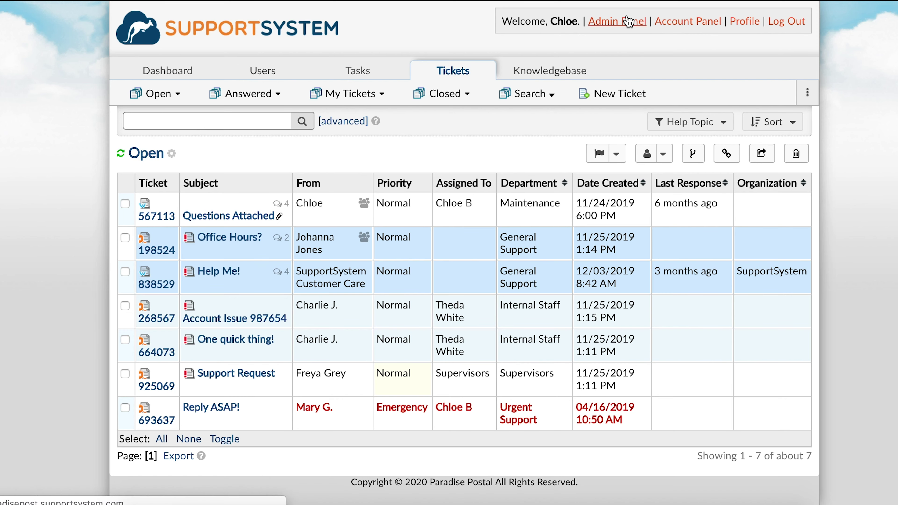
mouse_move(459, 81)
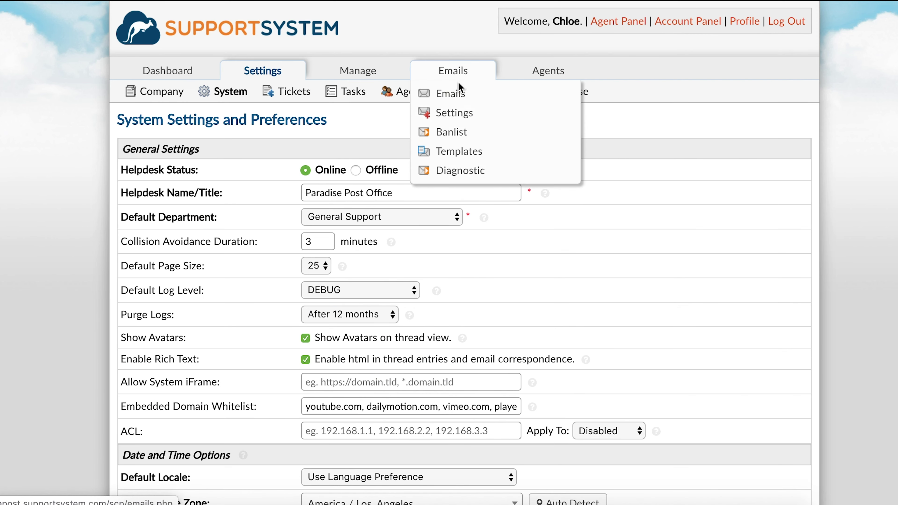
click(453, 151)
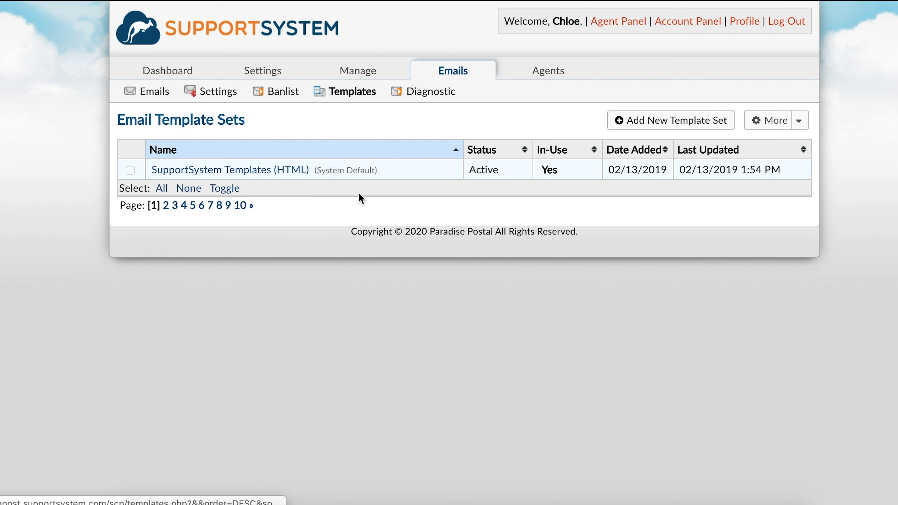
click(283, 178)
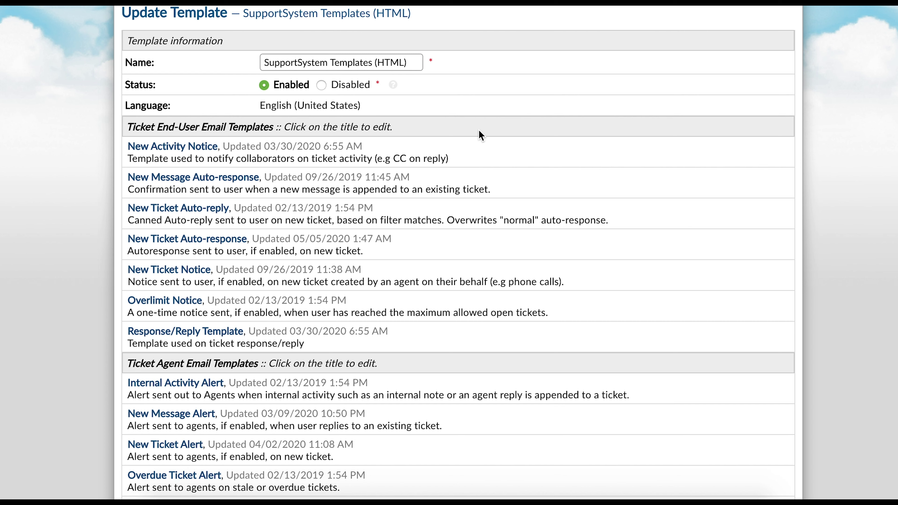
scroll(547, 338, down, 3)
scroll(545, 341, down, 2)
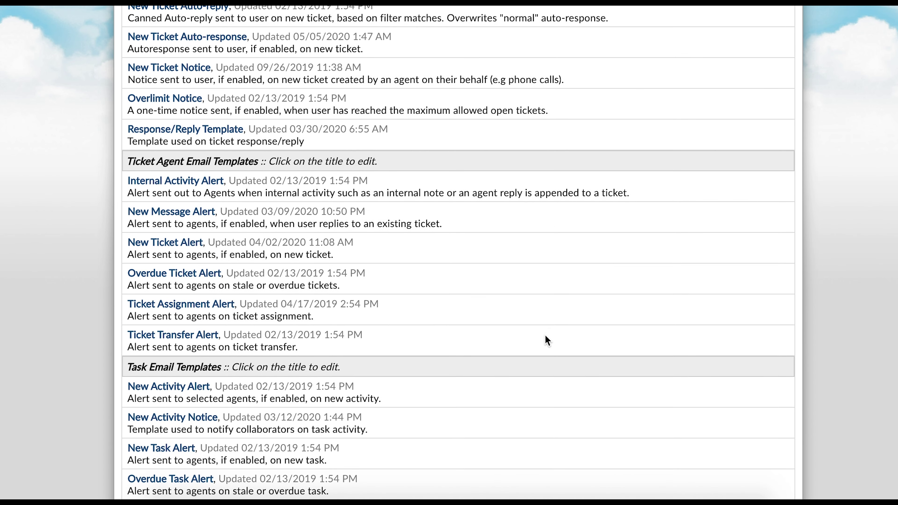
scroll(544, 175, down, 6)
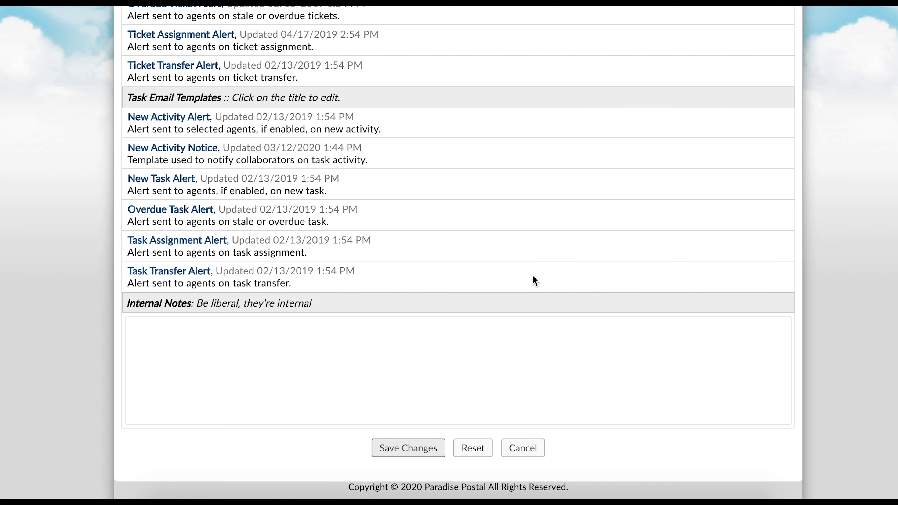
scroll(534, 279, up, 10)
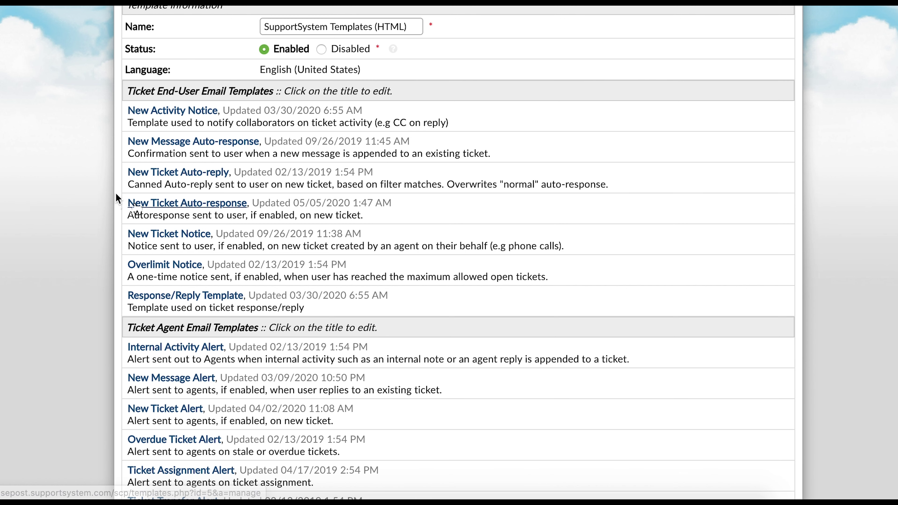
click(137, 207)
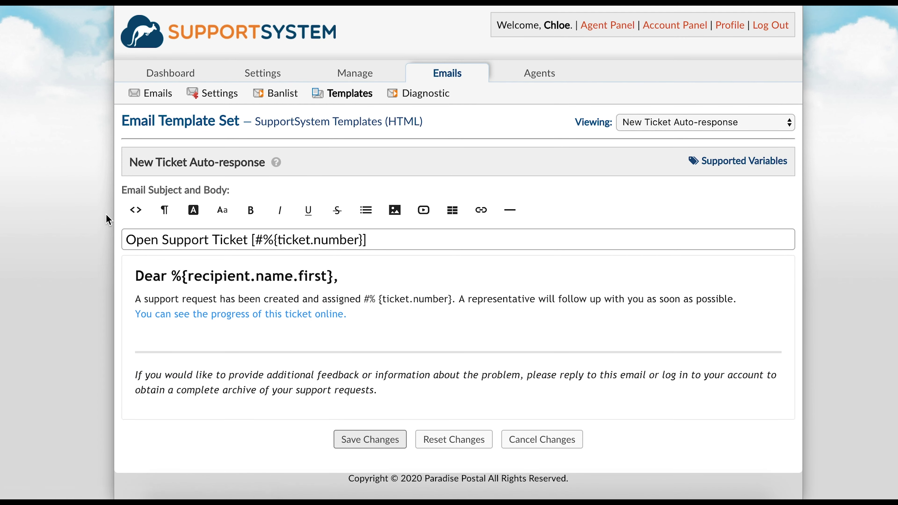
Inspect the New Ticket Auto-response subject line, its 'Dear' greeting and the ticket progress link.
triple_click(170, 239)
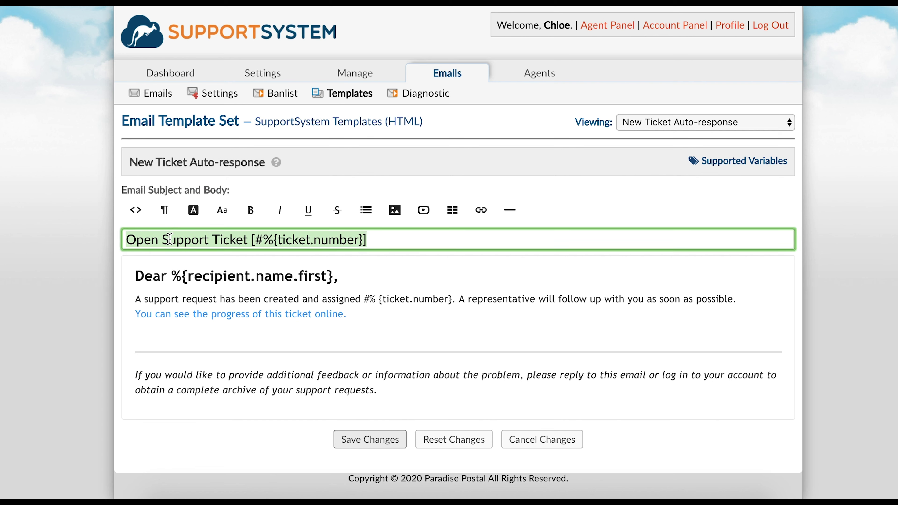
drag(172, 276, 138, 276)
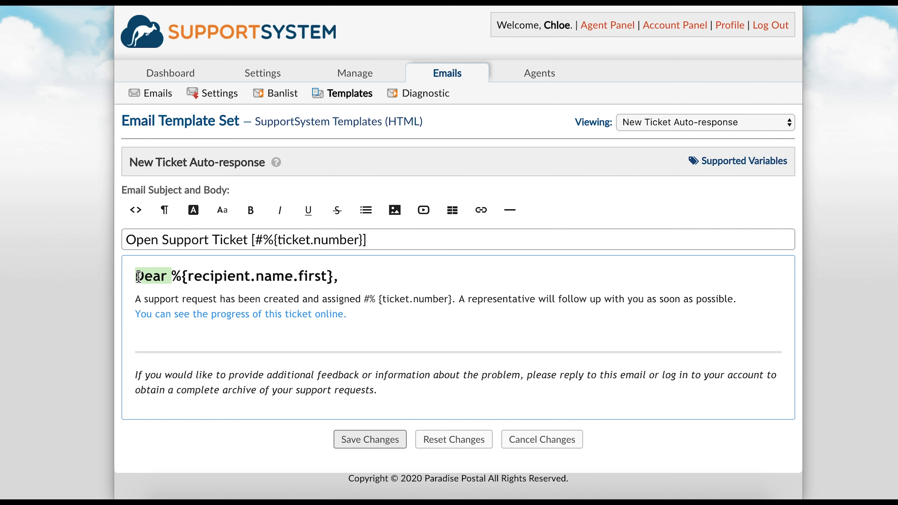
click(138, 276)
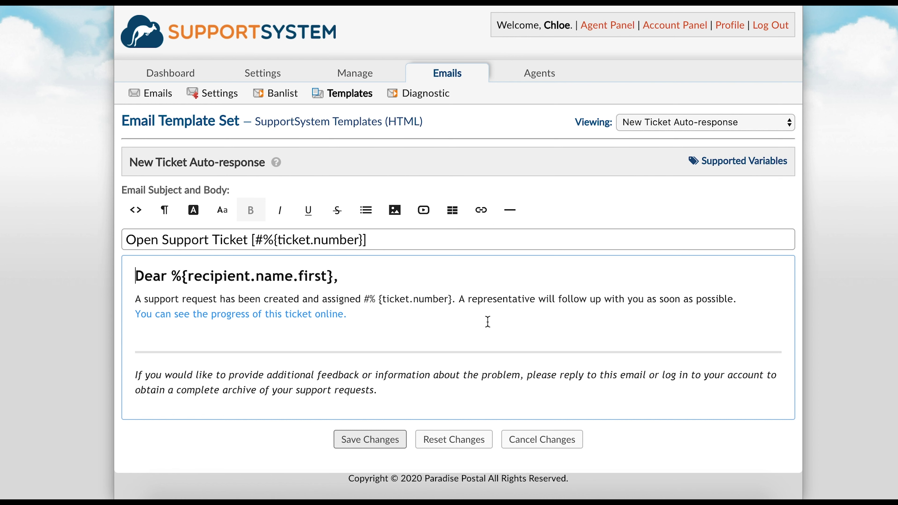
click(325, 319)
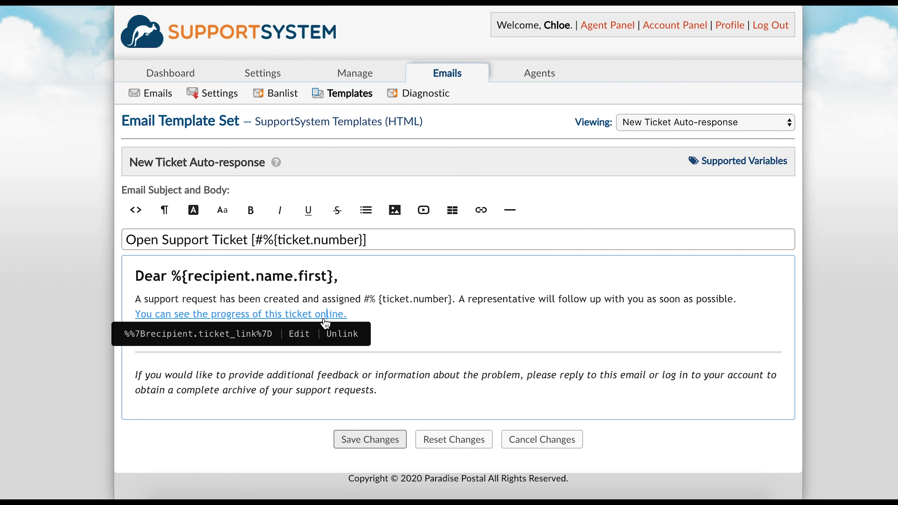
click(300, 334)
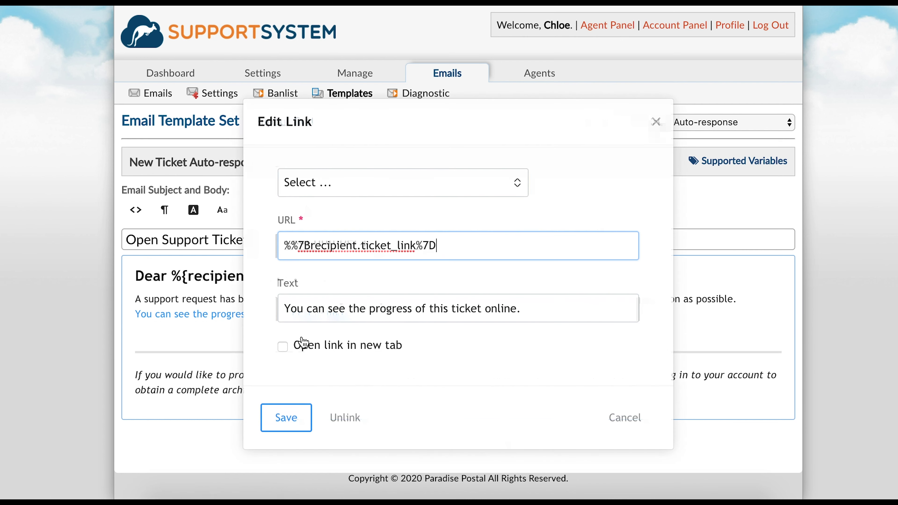
triple_click(346, 253)
click(415, 179)
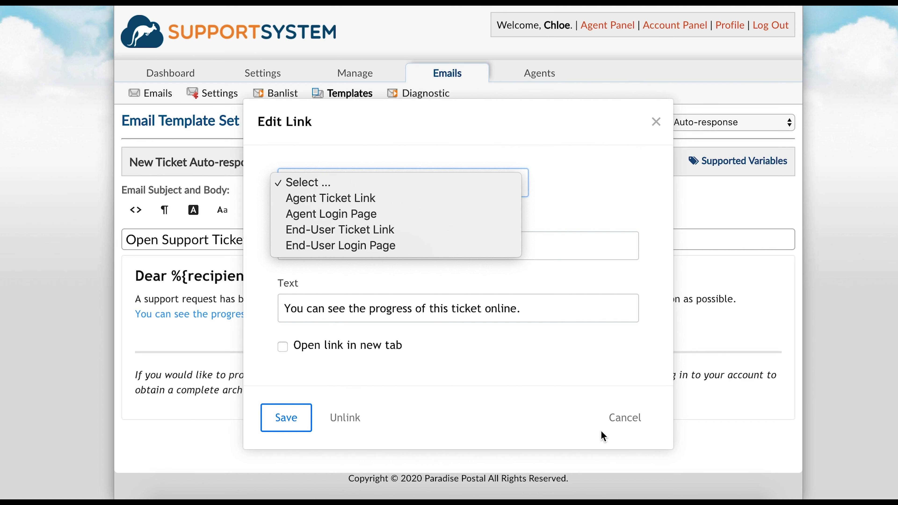
click(622, 423)
click(625, 416)
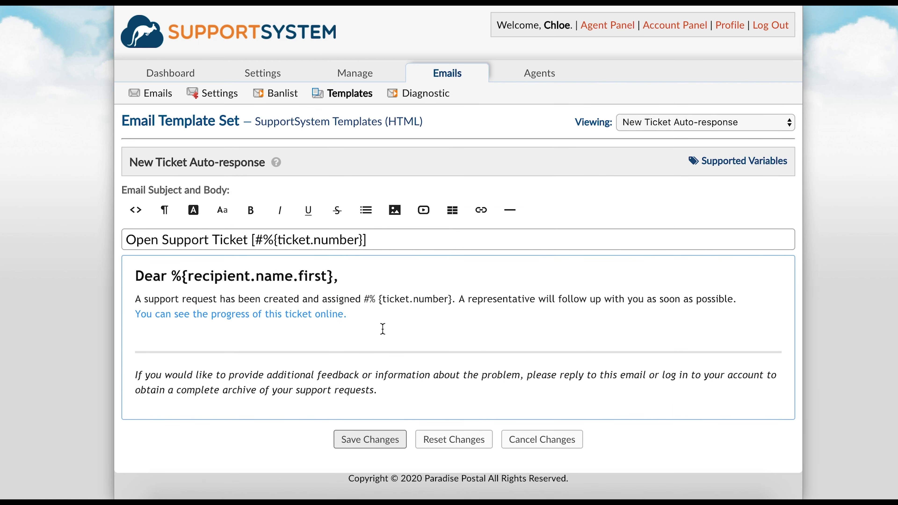
click(383, 338)
key(Return)
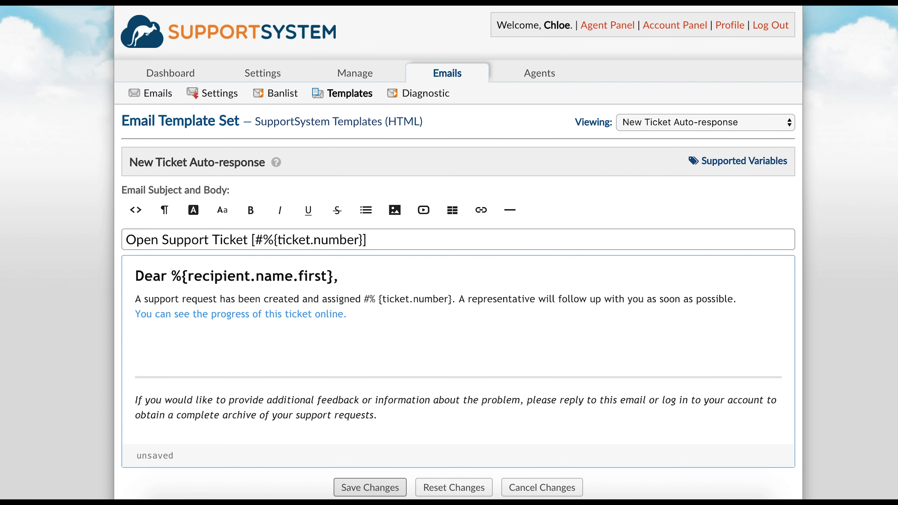
Add a %{ticket.assigned} line to the New Ticket Auto-response body and save the template.
scroll(315, 343, down, 1)
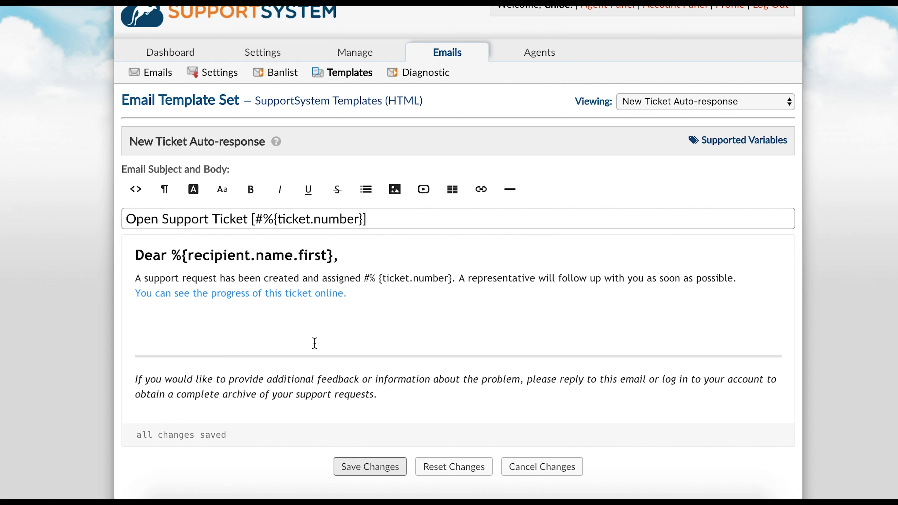
click(242, 341)
text(%)
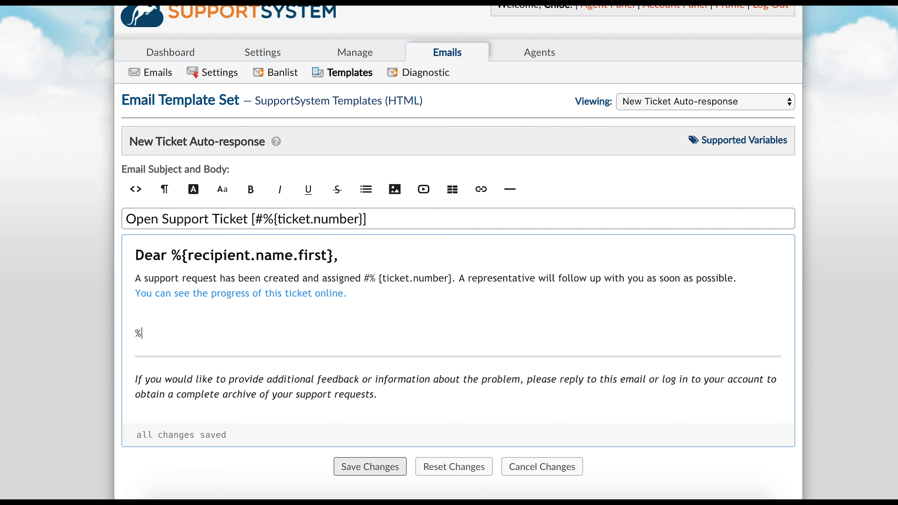
text({ticket.)
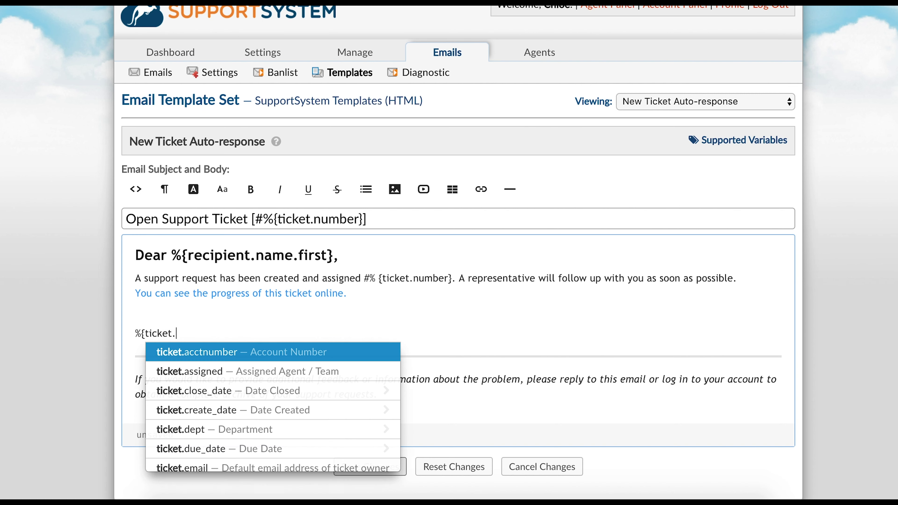
click(285, 375)
click(371, 465)
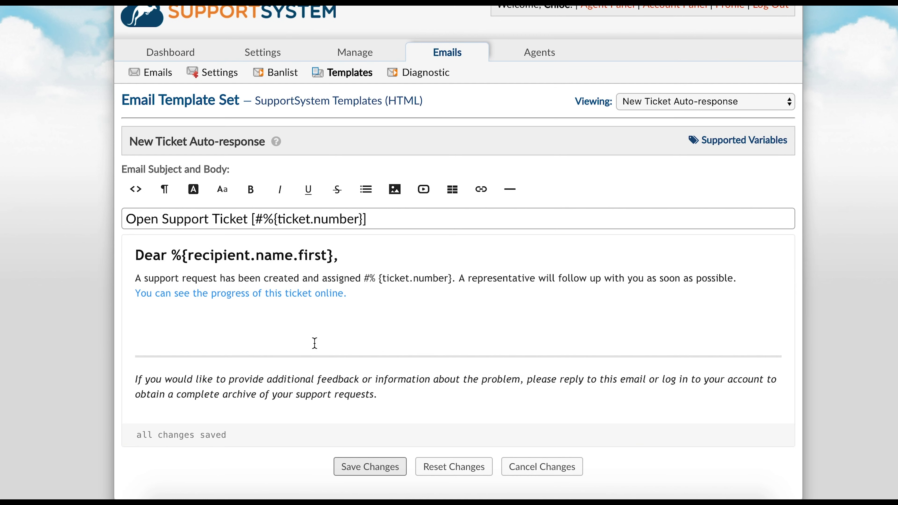
click(243, 340)
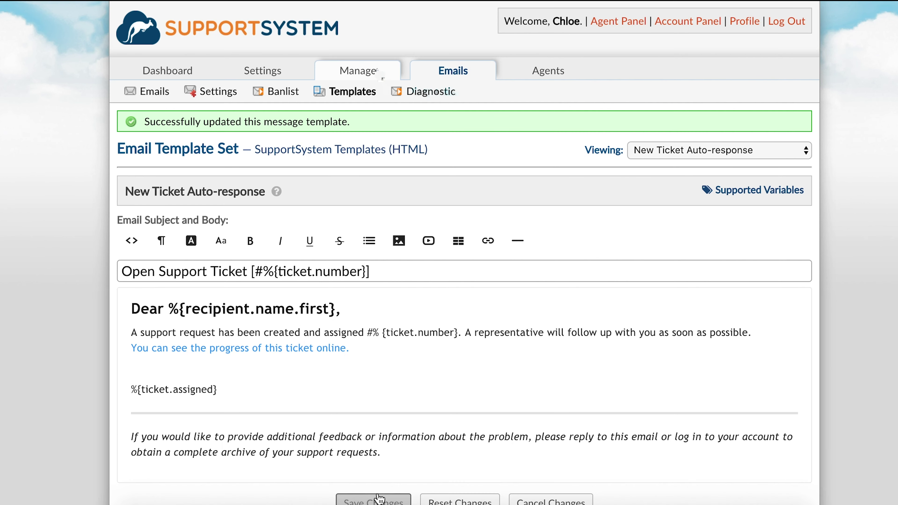
Open the Ticket Details custom form for editing.
mouse_move(358, 70)
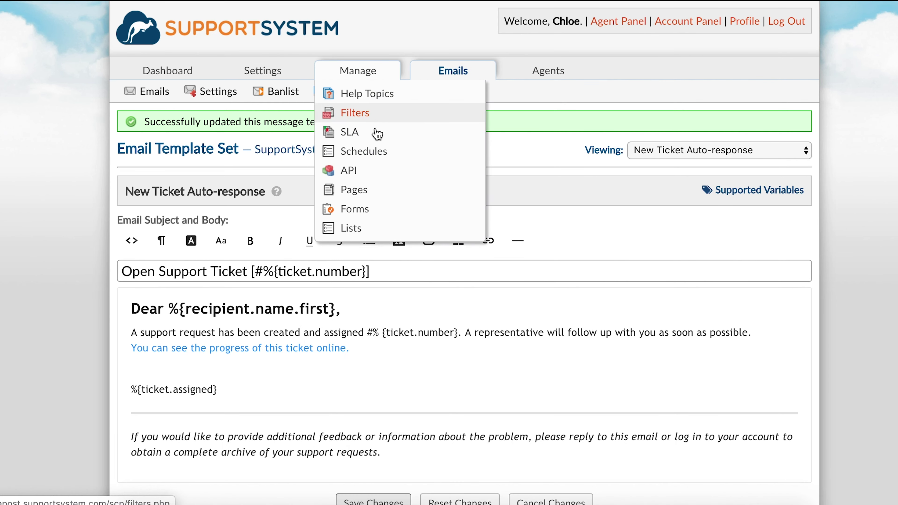
click(377, 214)
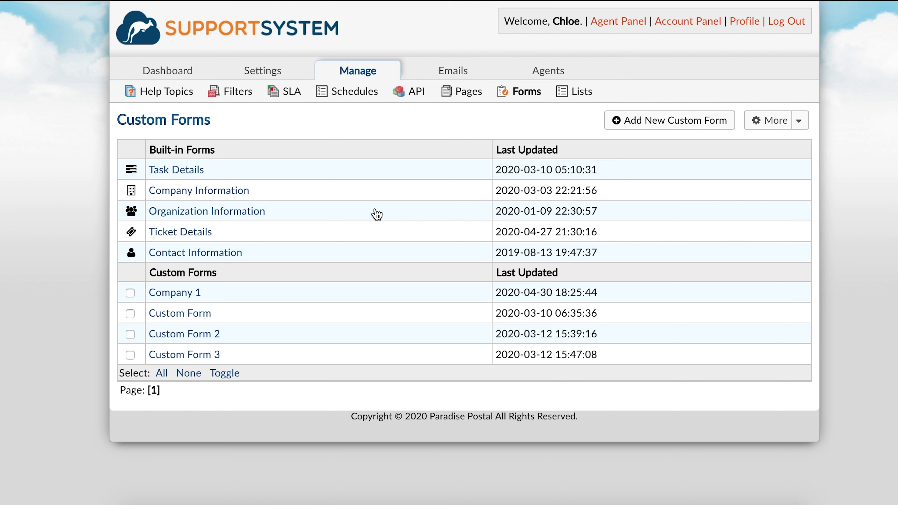
click(207, 232)
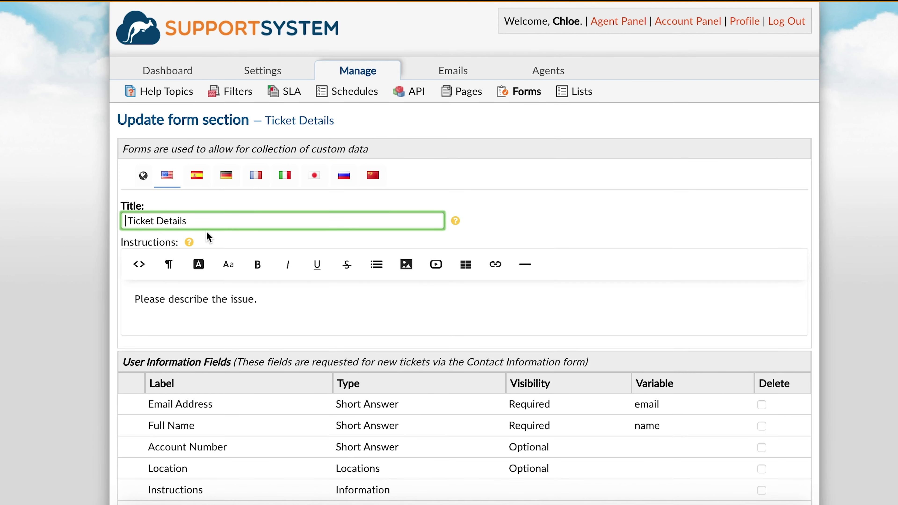
scroll(206, 231, down, 5)
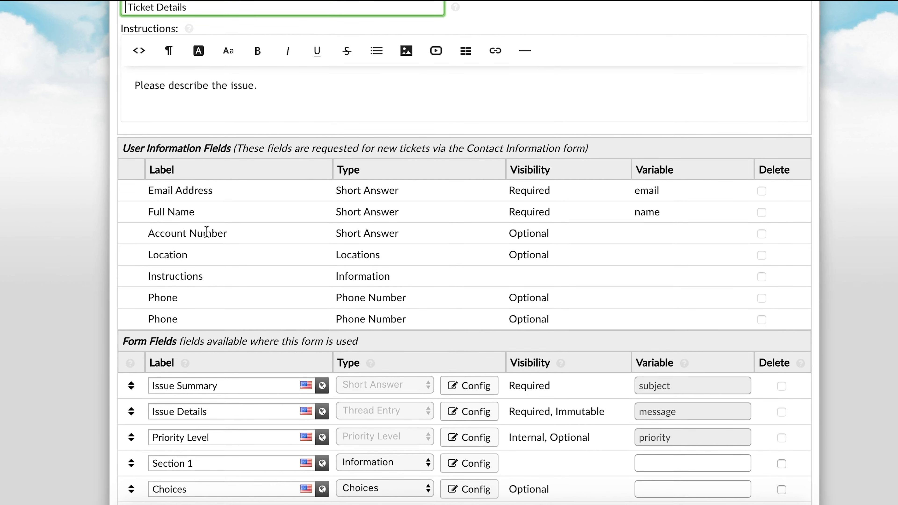
scroll(206, 230, down, 3)
Add a Short Answer field 'Account Number' with variable acctnumber and save the form.
click(209, 388)
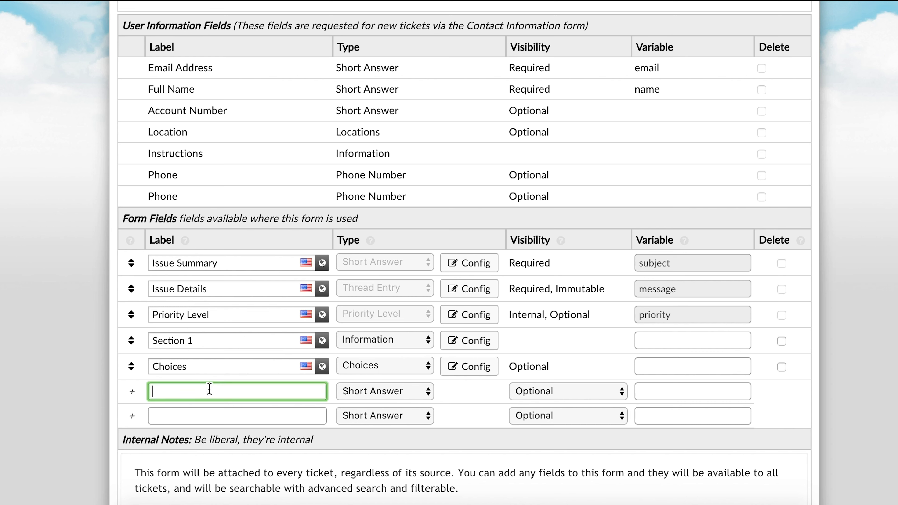
text(Account Number)
click(361, 394)
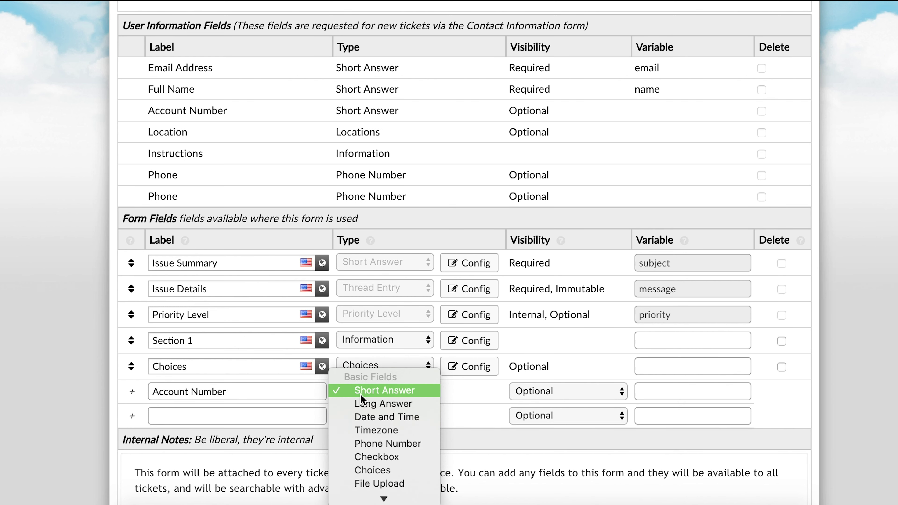
click(361, 395)
click(692, 392)
text(acctnumber)
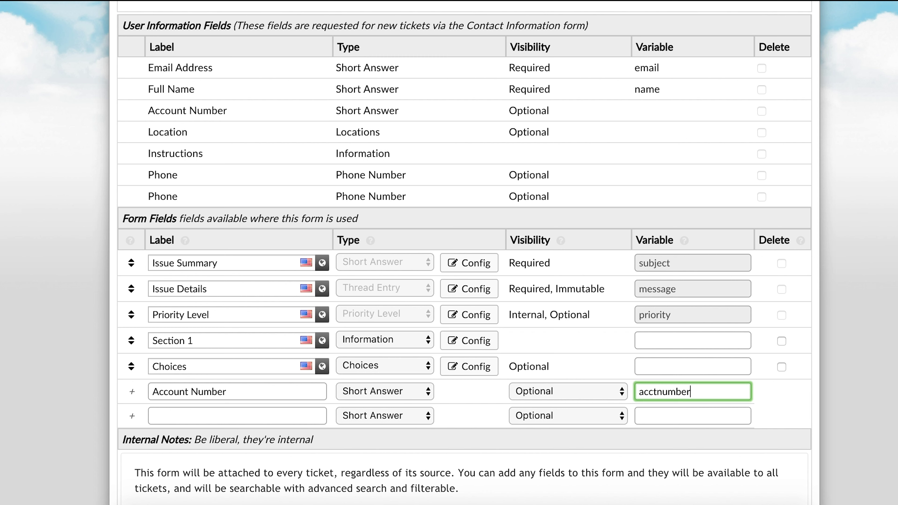
scroll(633, 419, down, 5)
click(437, 436)
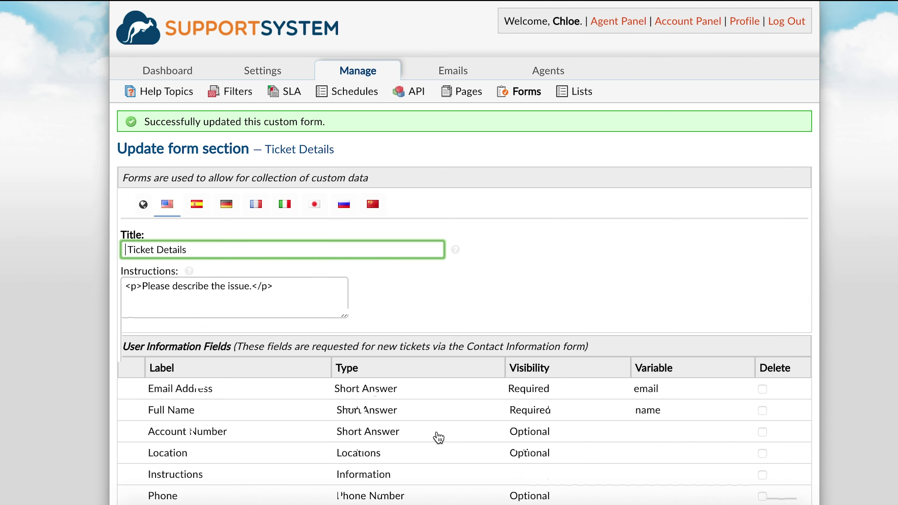
Open the New Ticket Auto-response template in the SupportSystem Templates (HTML) set.
mouse_move(466, 74)
click(459, 149)
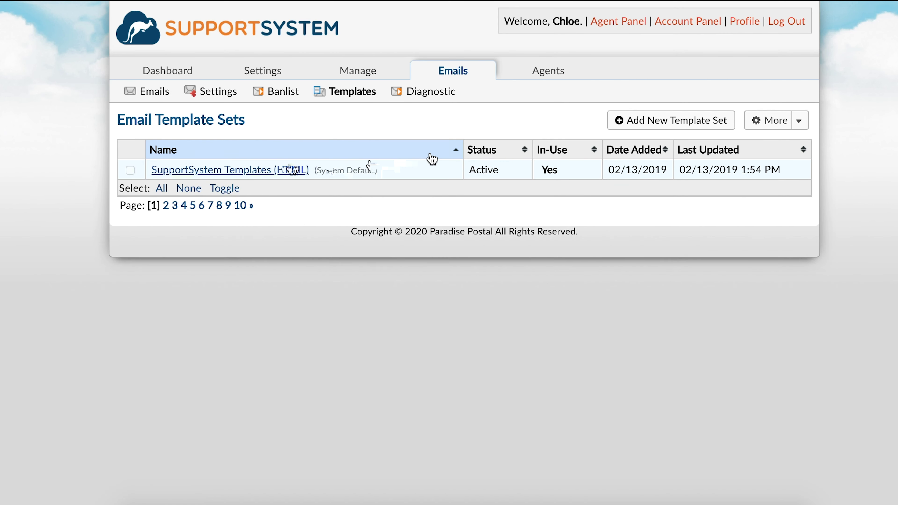
click(291, 170)
click(216, 352)
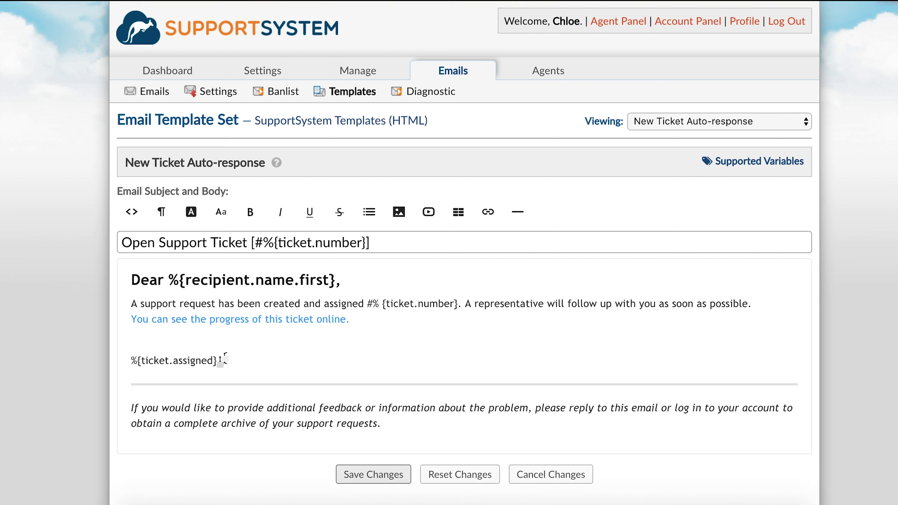
Insert %{ticket.acctnumber} into the auto-response body and save the template.
click(215, 333)
text(%{)
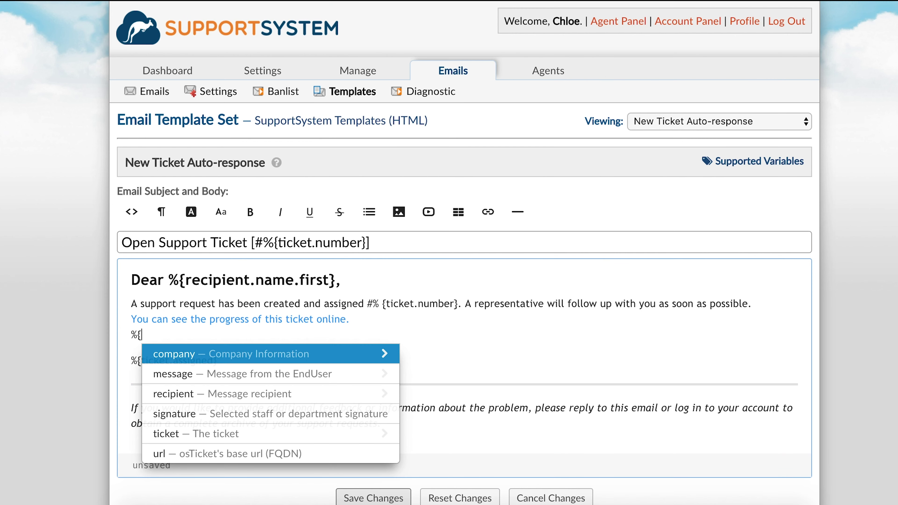
text(ticket.acc)
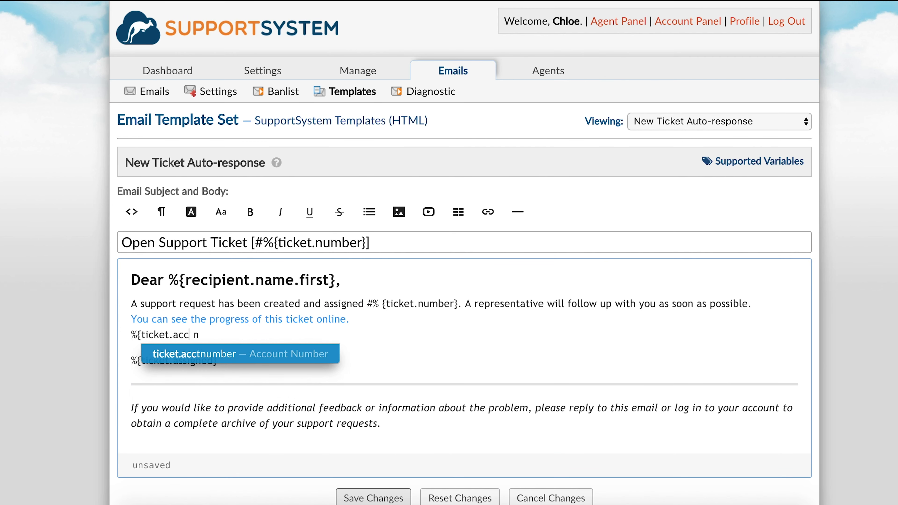
text(tnumbe)
key(Return)
click(357, 497)
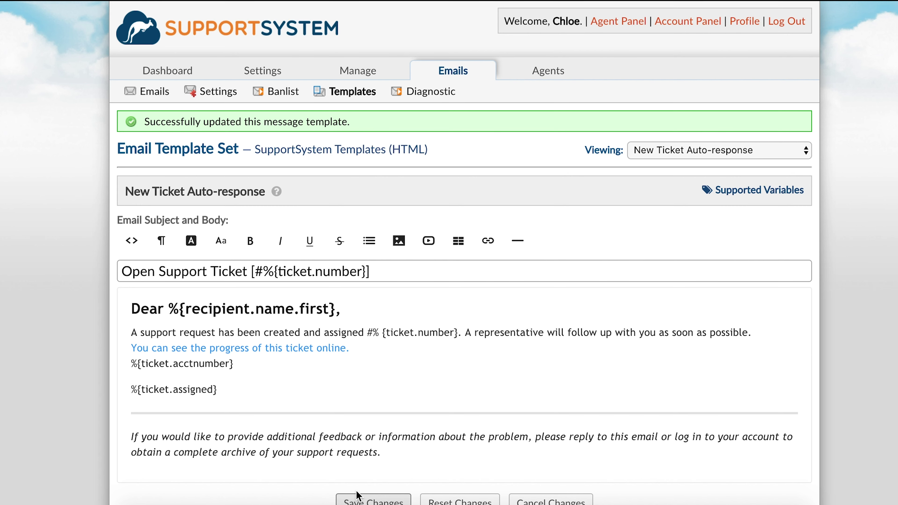
click(358, 497)
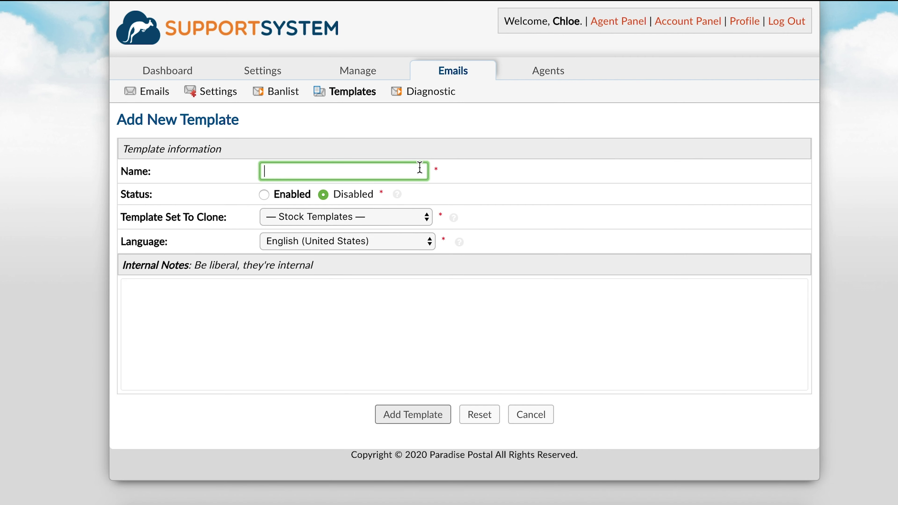
Create an enabled 'Company 1' template set cloned from SupportSystem Templates (HTML).
text(Company 1)
click(265, 195)
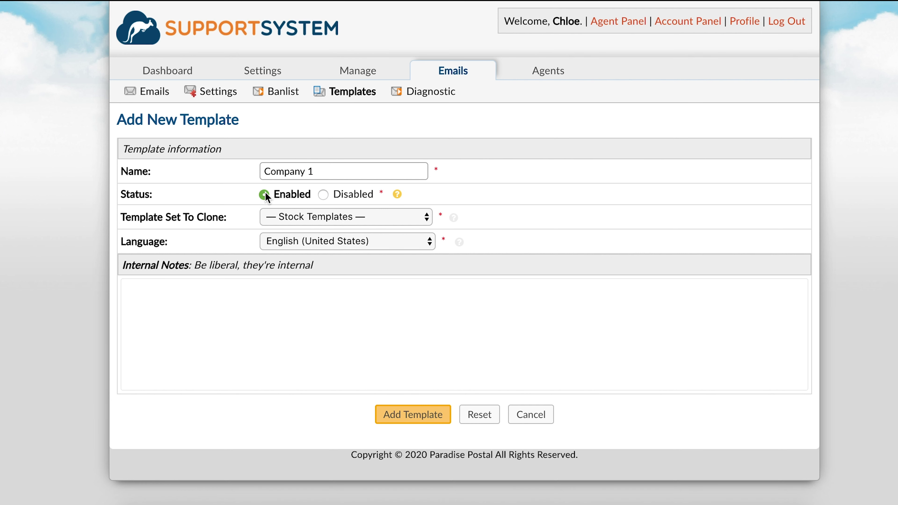
click(275, 215)
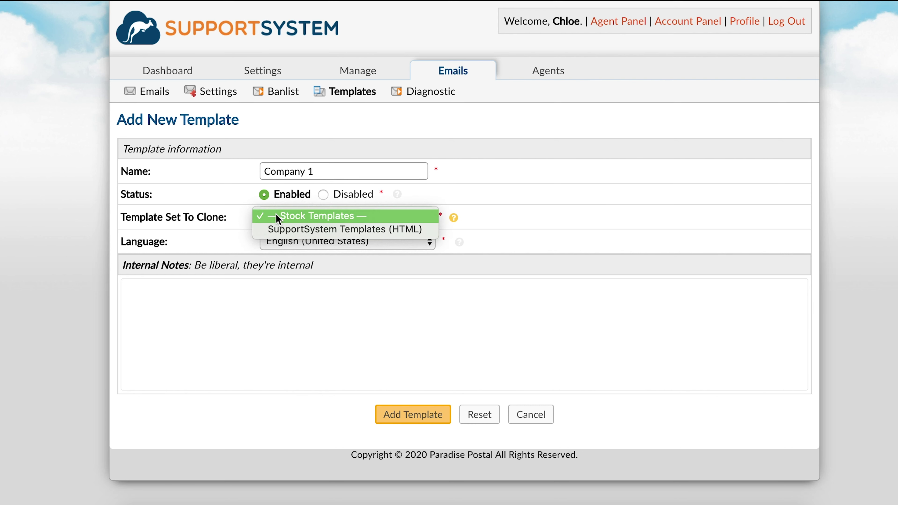
click(277, 231)
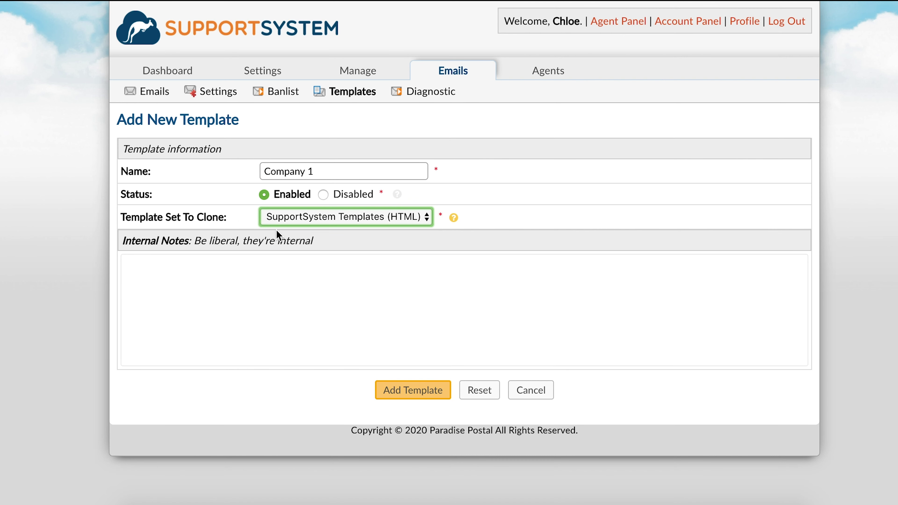
click(406, 393)
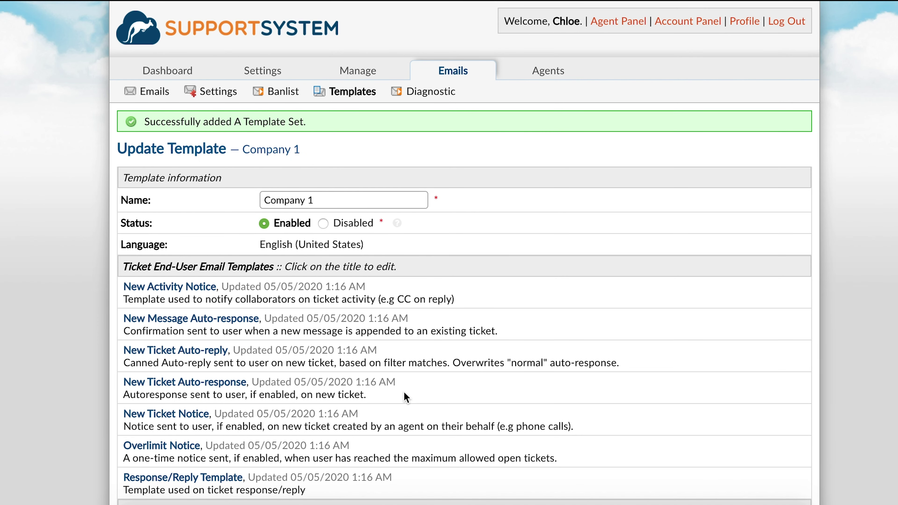
mouse_move(507, 69)
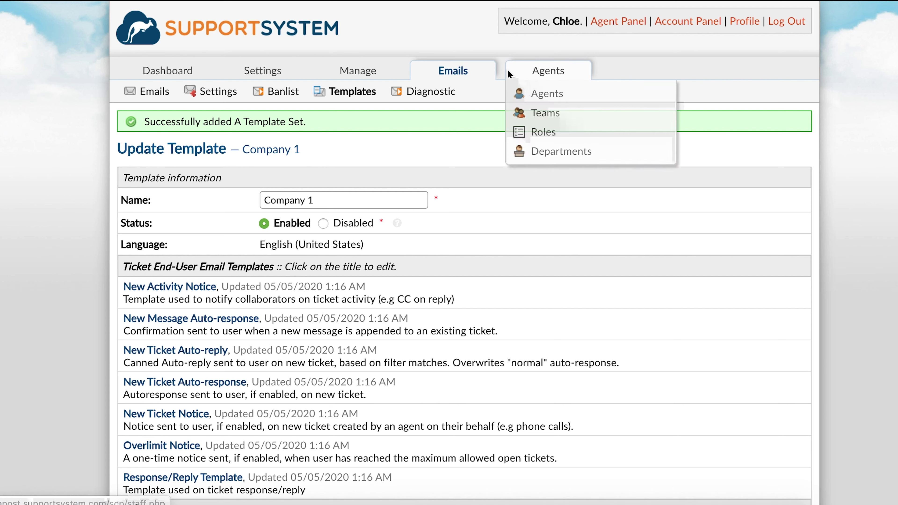
click(530, 151)
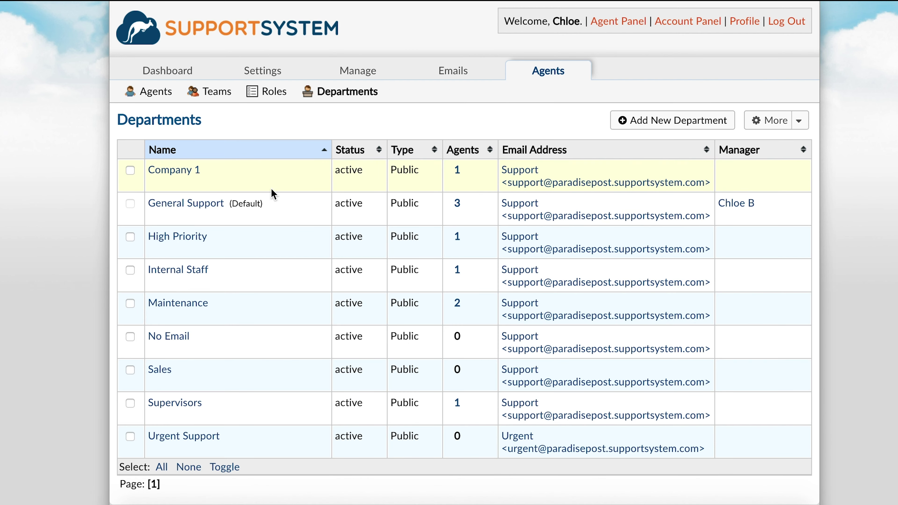
Set the Company 1 department's template set to Company 1 and save the department.
click(174, 171)
scroll(180, 194, down, 6)
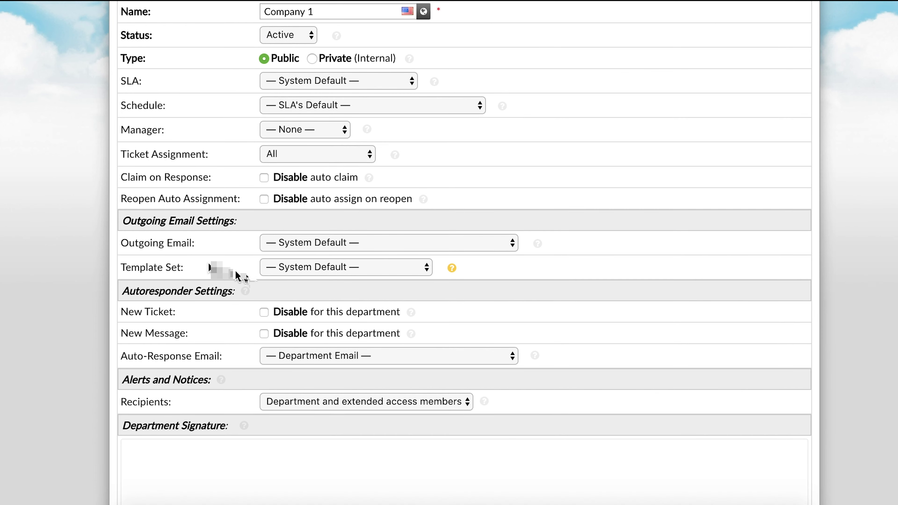
click(275, 271)
click(278, 281)
scroll(277, 283, down, 5)
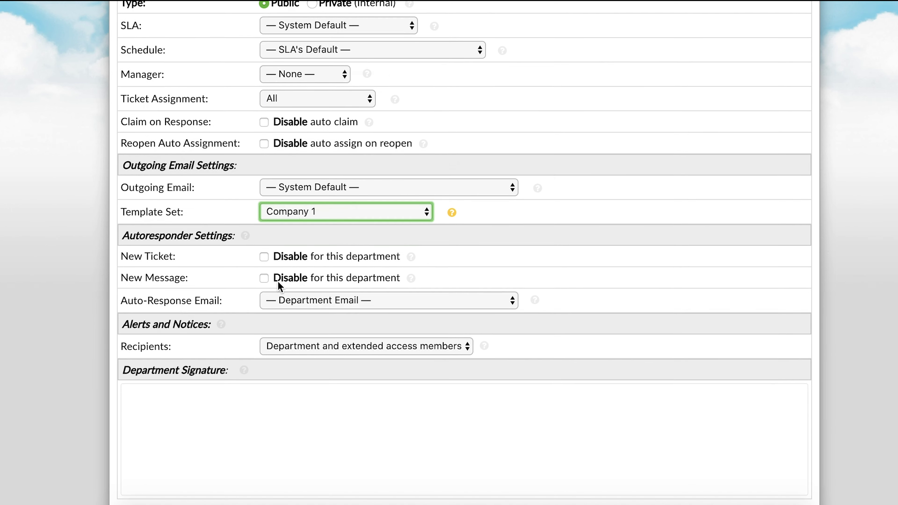
click(405, 431)
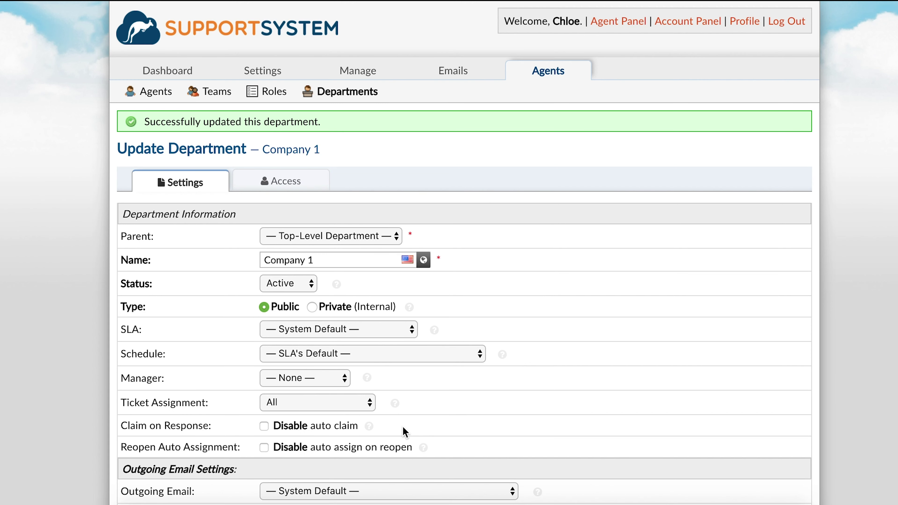
mouse_move(269, 75)
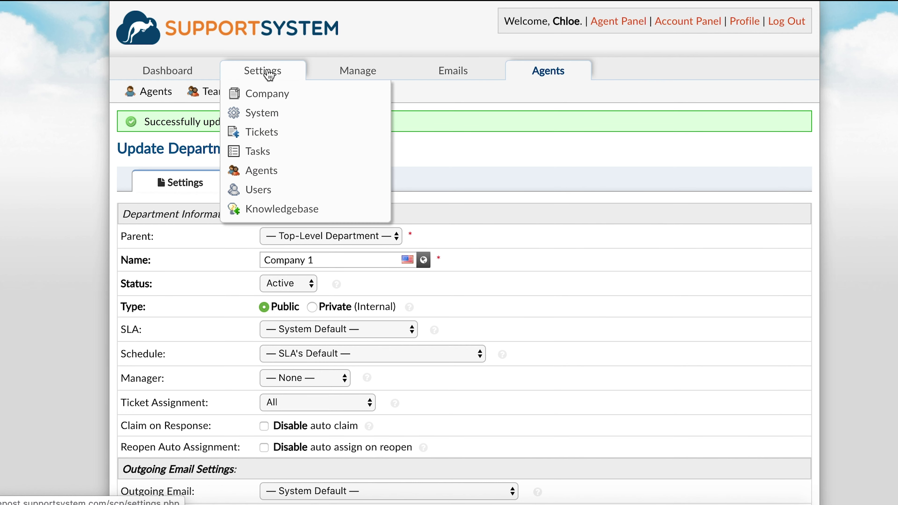
click(269, 75)
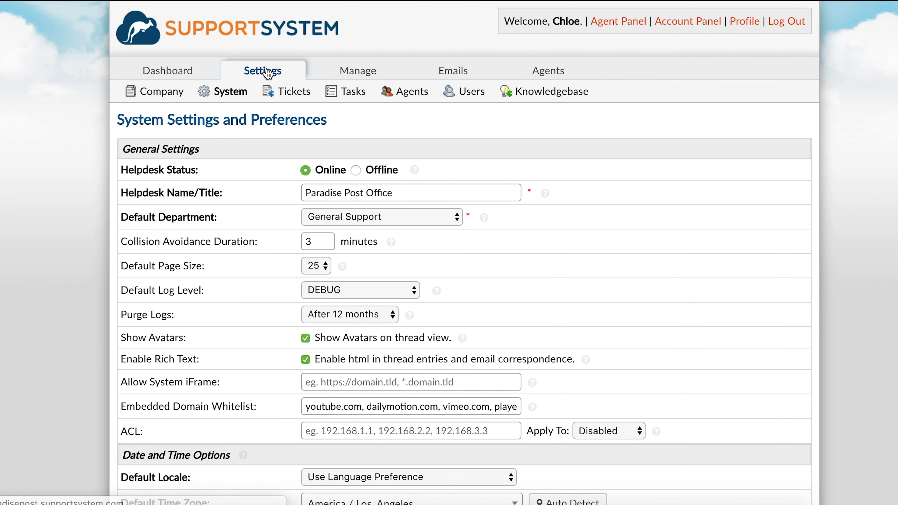
Review the Password Reset Email among the Users authentication templates and close it unchanged.
click(462, 96)
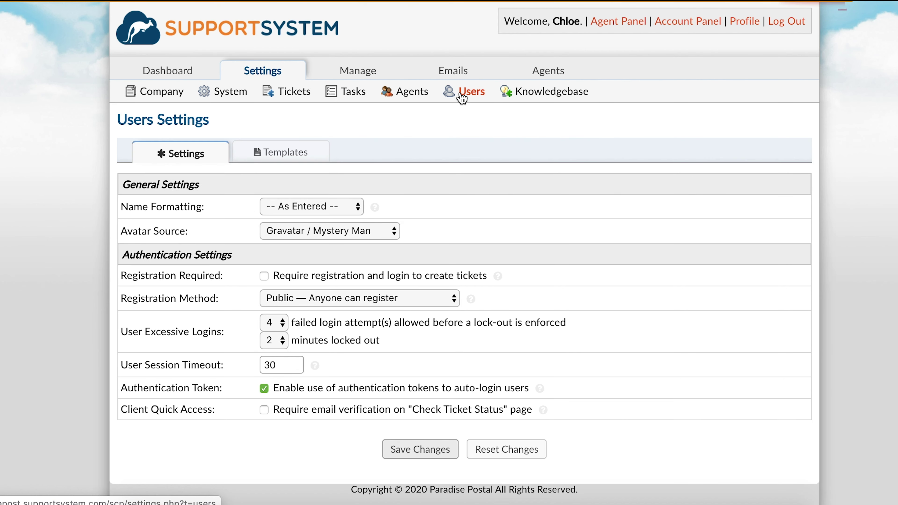
click(307, 153)
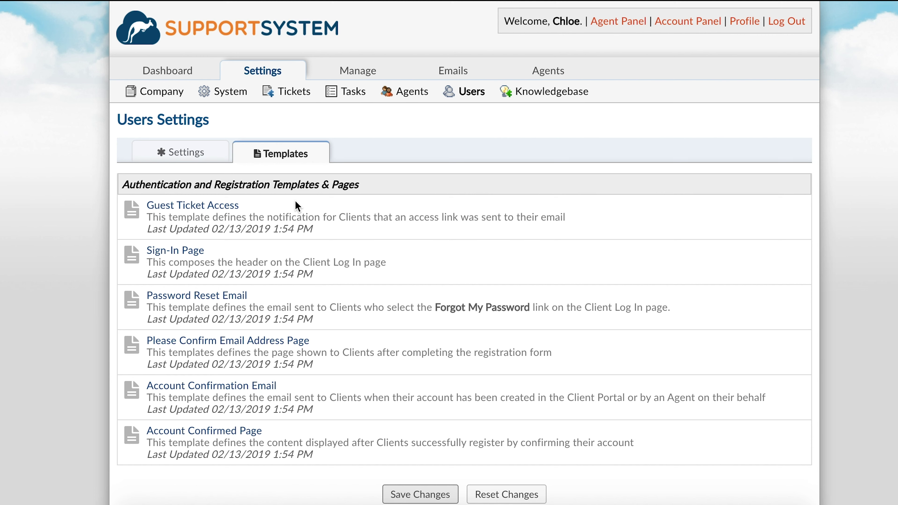
scroll(295, 201, down, 1)
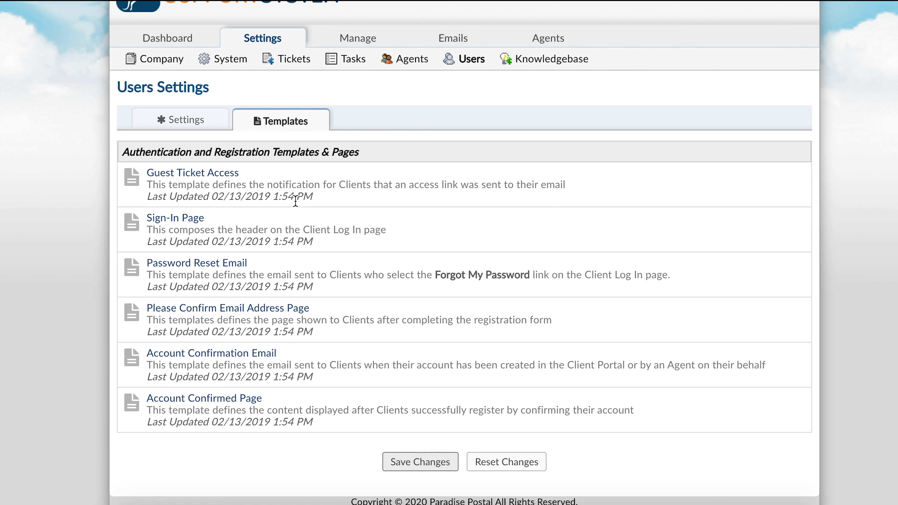
click(235, 263)
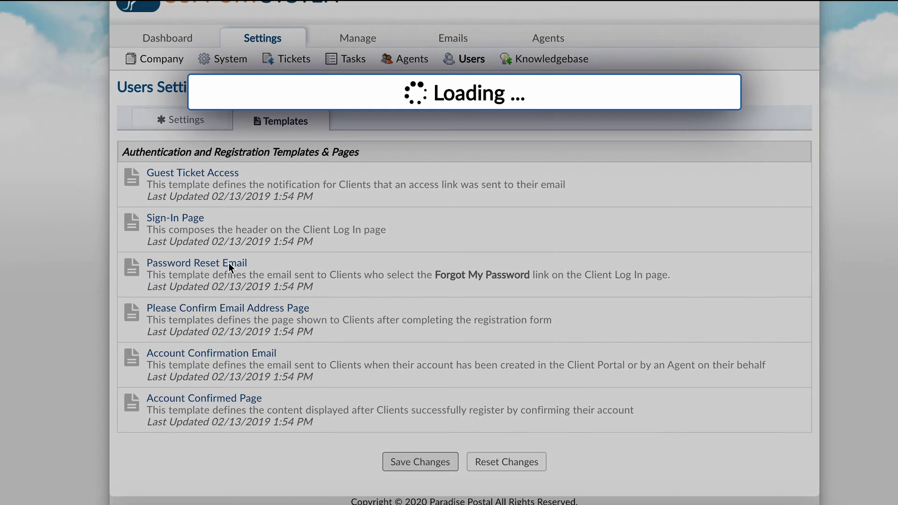
scroll(229, 263, down, 5)
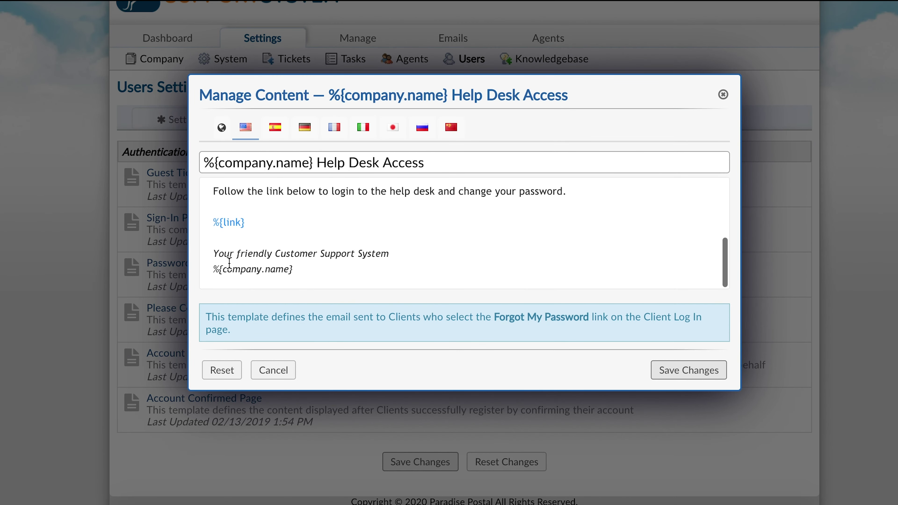
scroll(229, 262, up, 5)
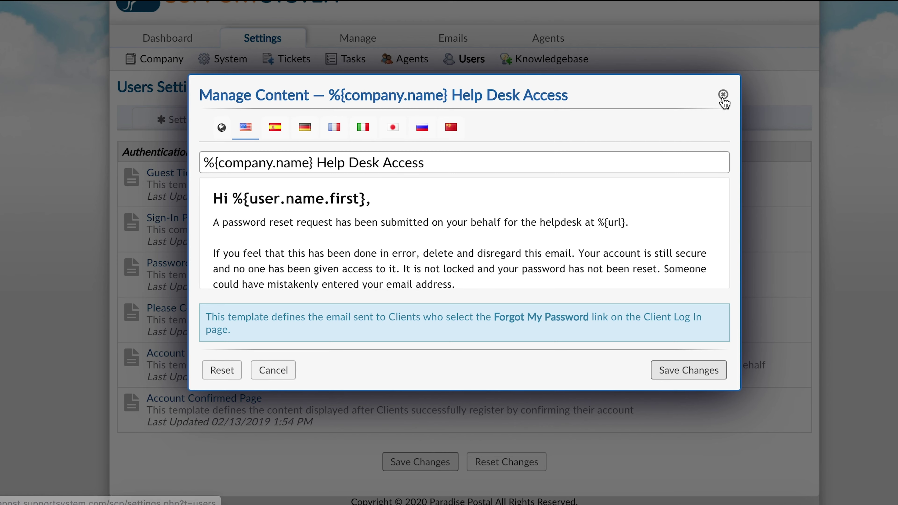
click(722, 95)
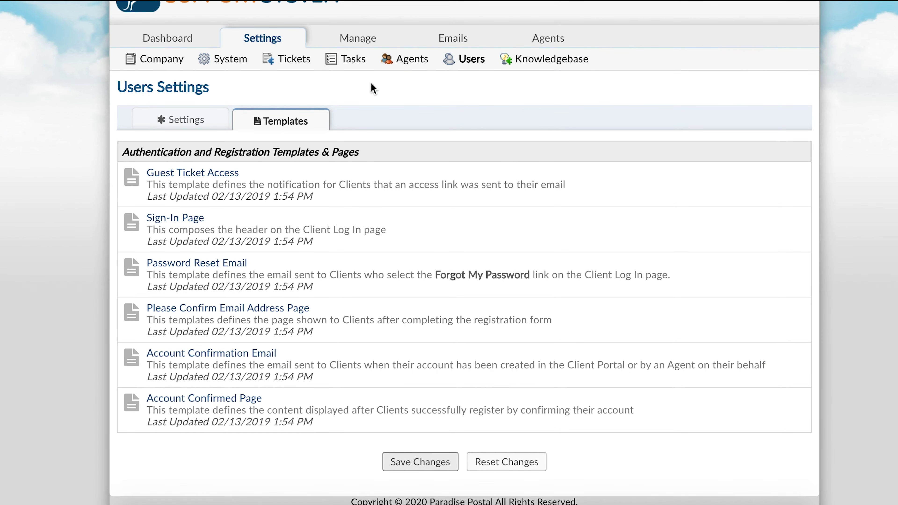
click(297, 61)
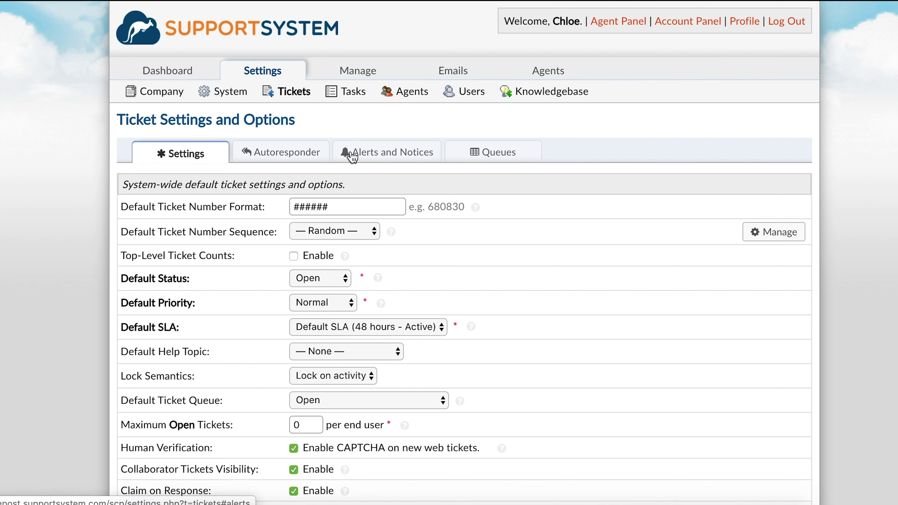
Review the ticket Autoresponder options, then scroll through the Alerts and Notices settings.
click(313, 155)
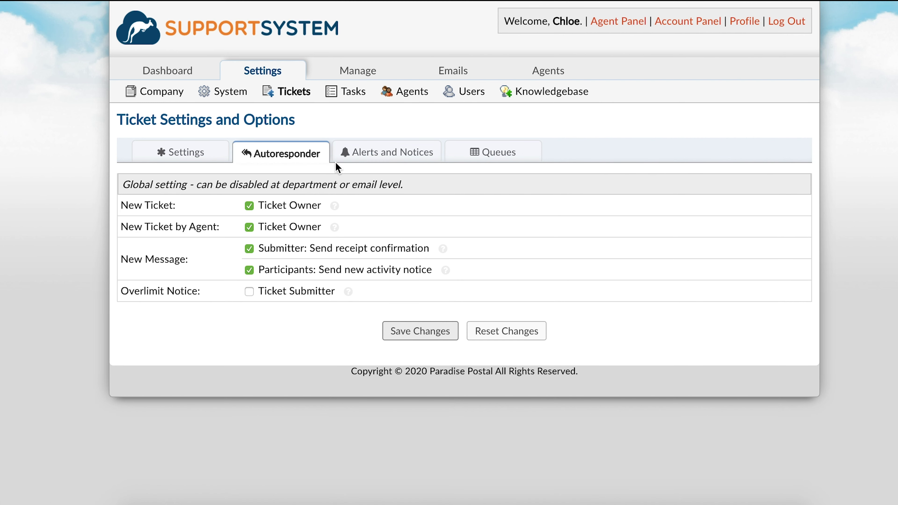
click(353, 160)
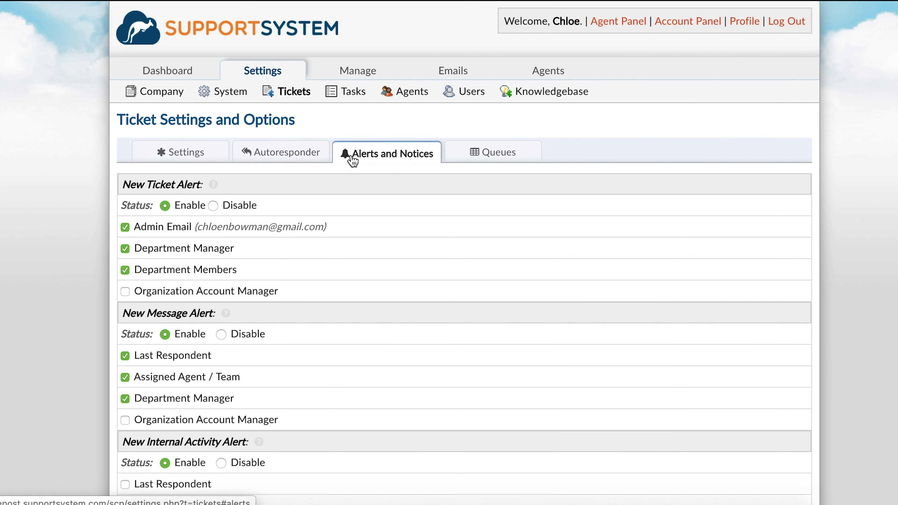
scroll(387, 232, down, 3)
scroll(387, 231, down, 10)
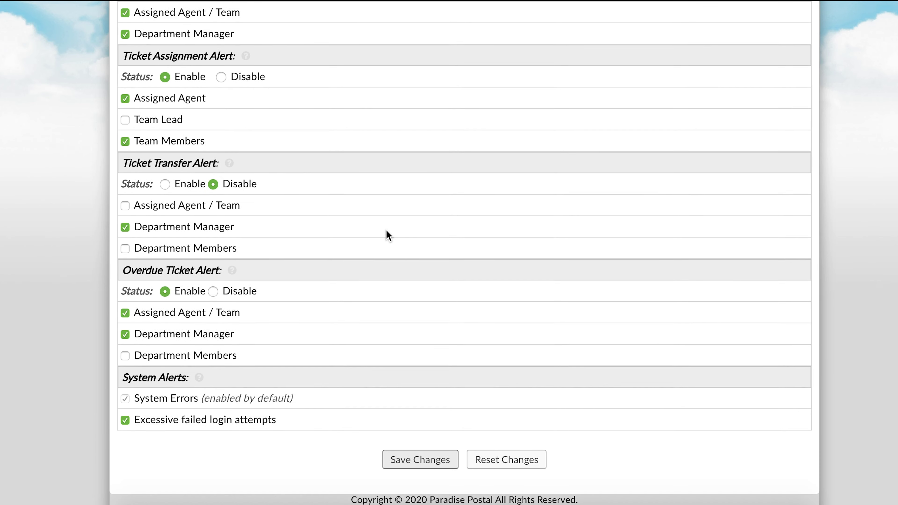
scroll(386, 231, up, 10)
scroll(389, 235, up, 1)
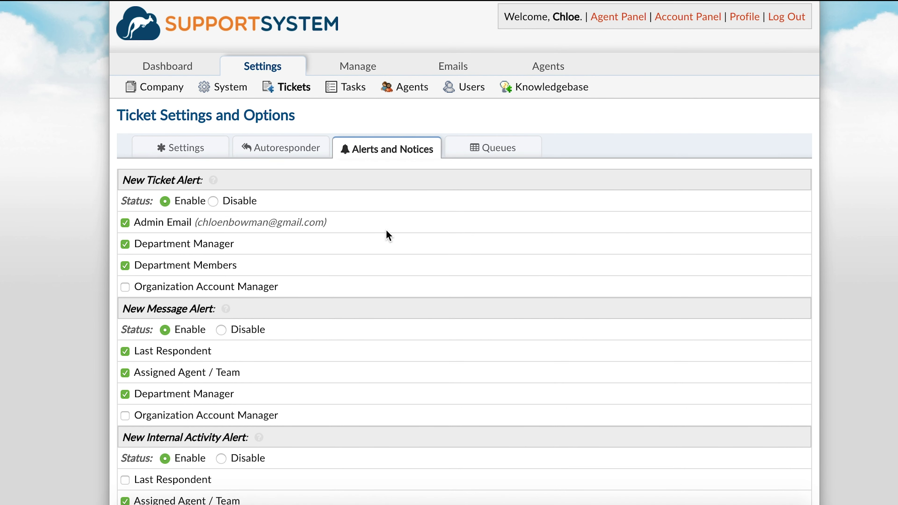
Disable new ticket auto-response for the General Inquiry help topic.
mouse_move(339, 72)
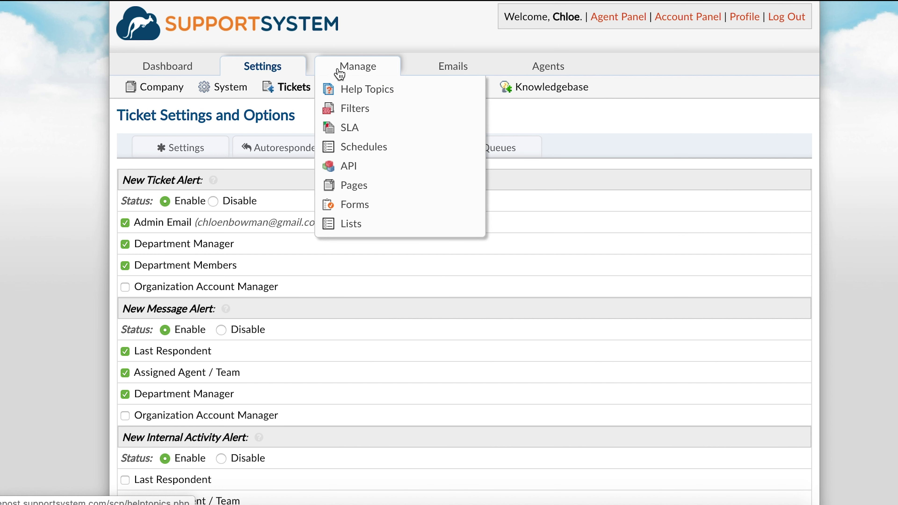
click(340, 91)
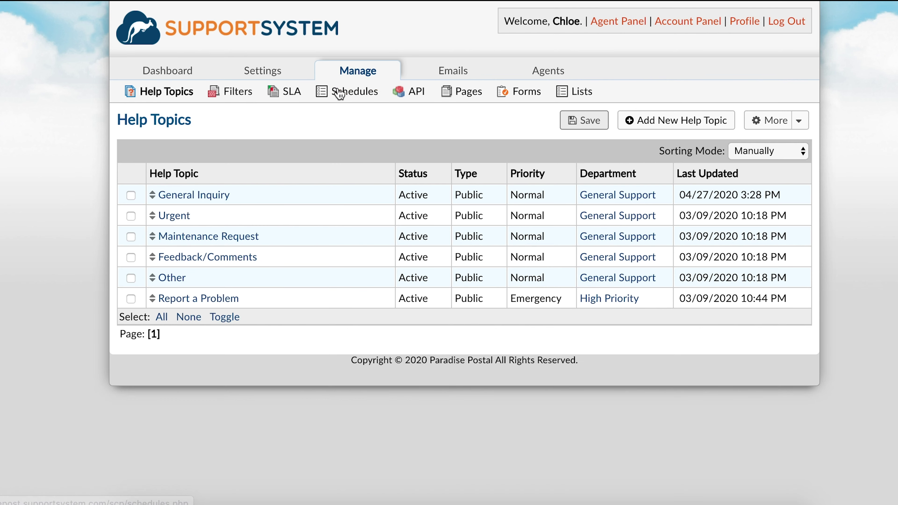
click(197, 194)
click(277, 156)
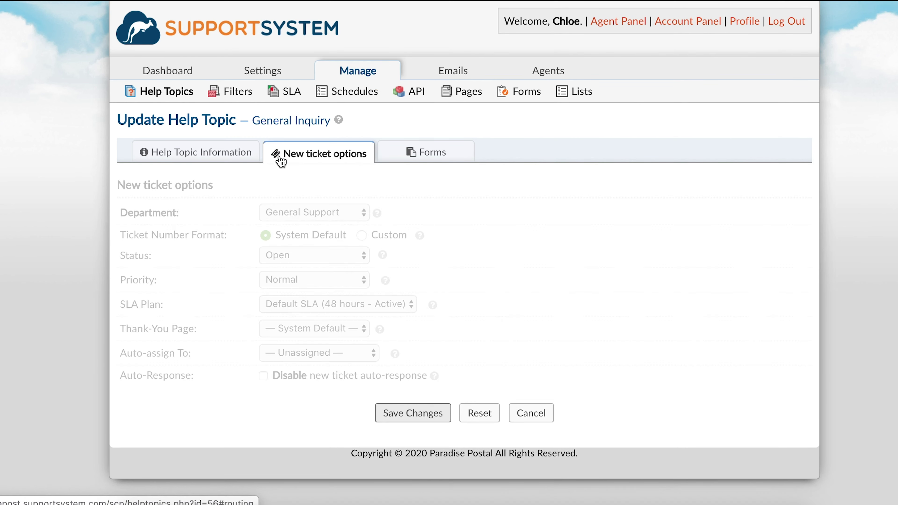
click(263, 376)
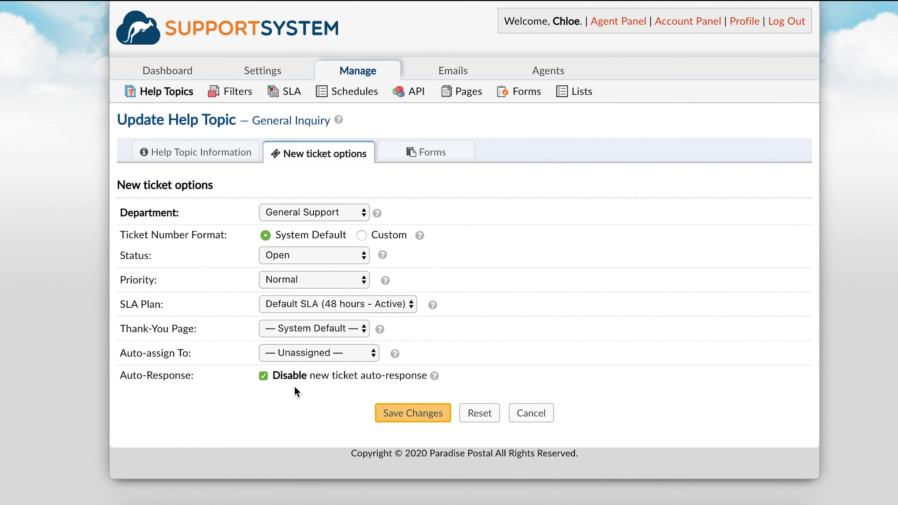
Disable new message autoresponses for the Company 1 department.
mouse_move(548, 72)
click(561, 151)
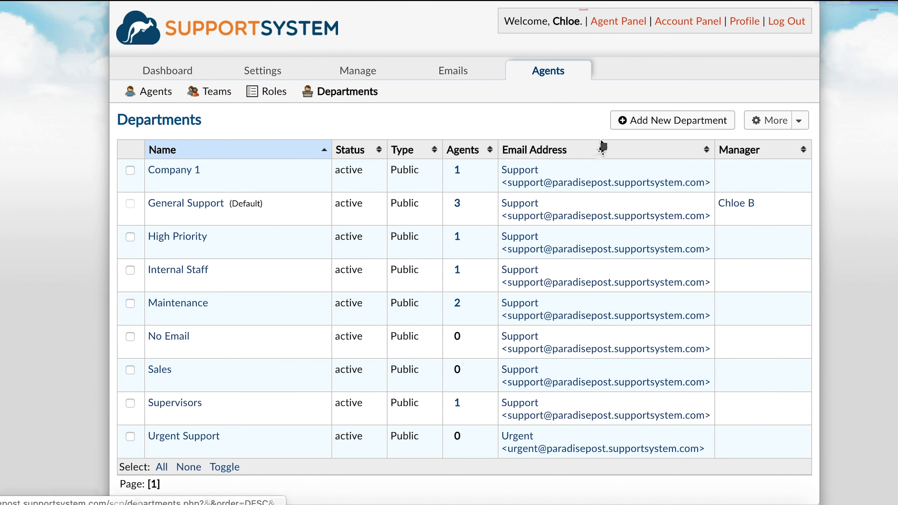
click(187, 173)
scroll(190, 258, down, 5)
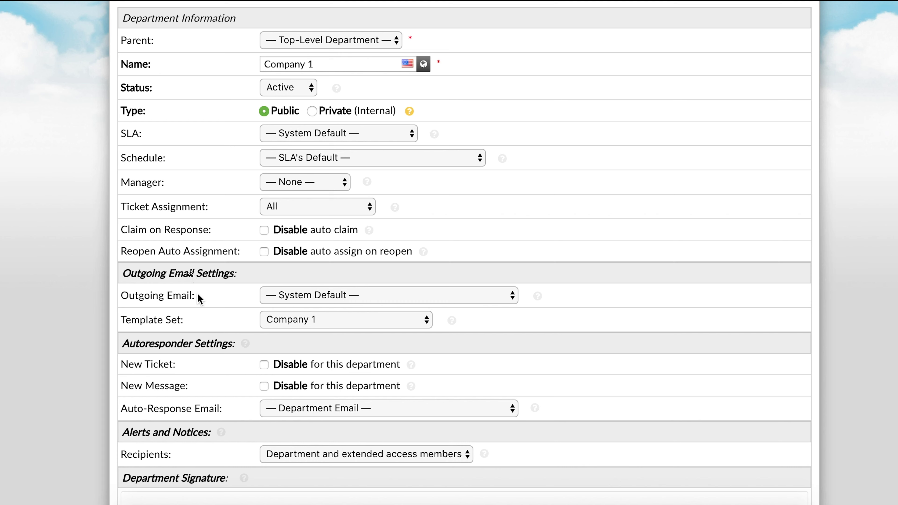
click(264, 386)
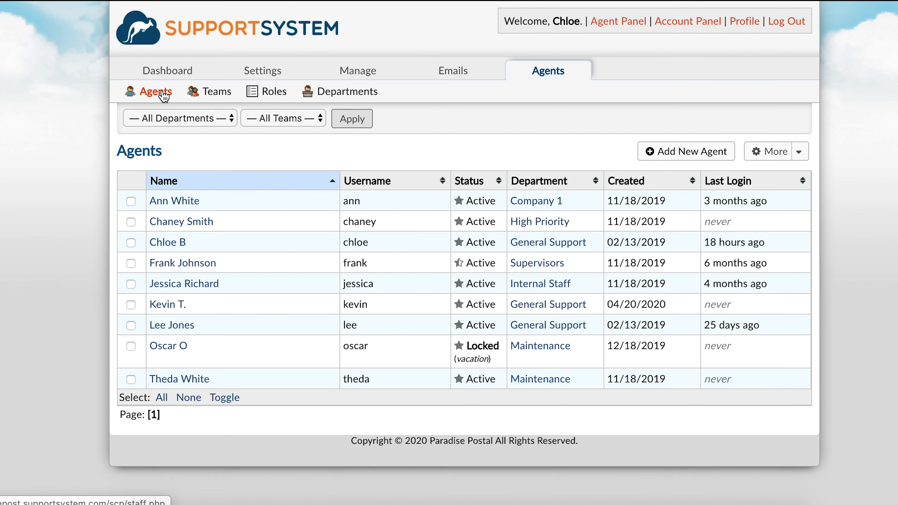
Turn off alerts for an agent's No Email extended department access.
click(192, 222)
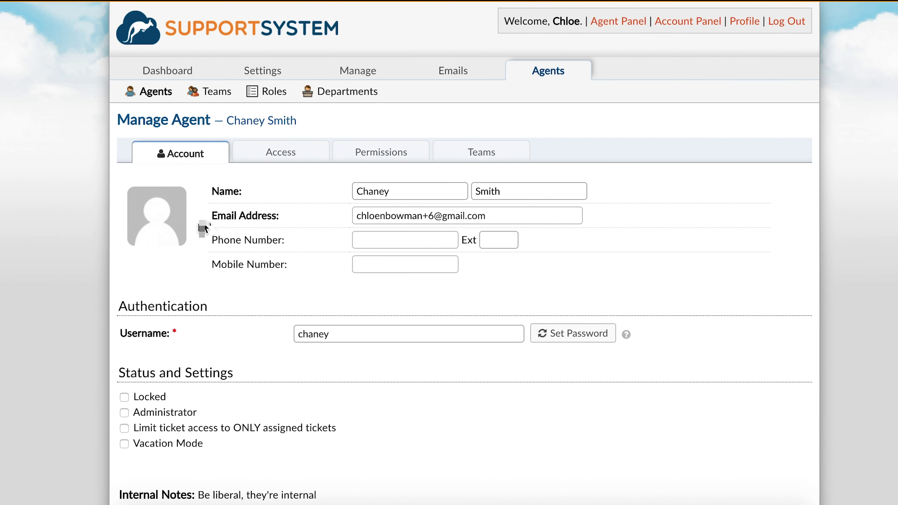
click(287, 161)
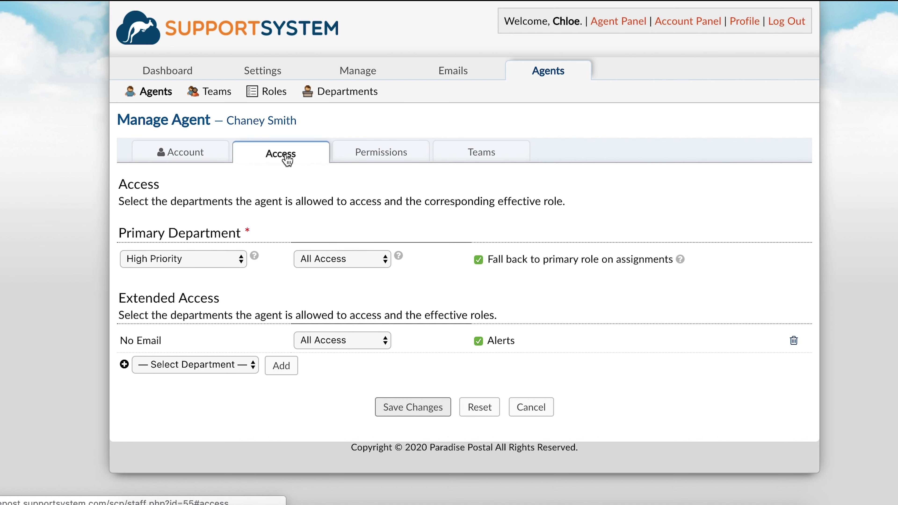
click(480, 342)
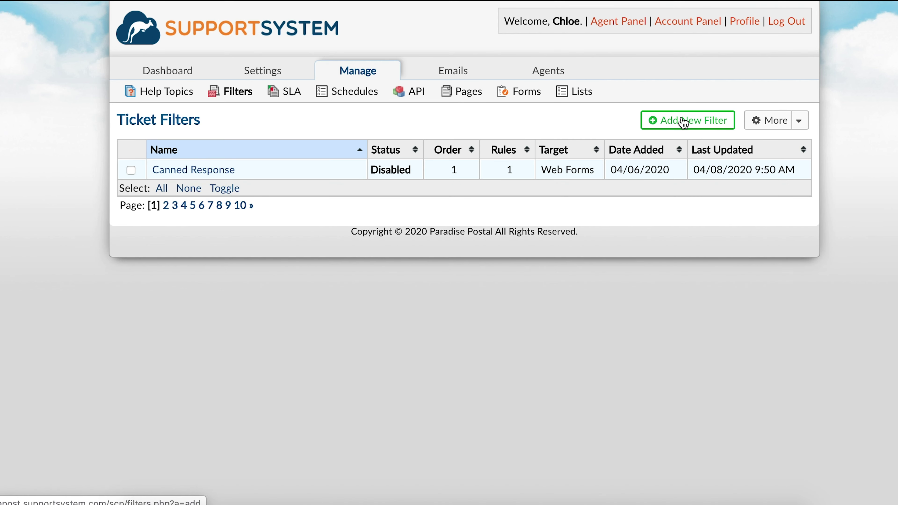
Start a new ticket filter with a Disable autoresponse action.
click(682, 121)
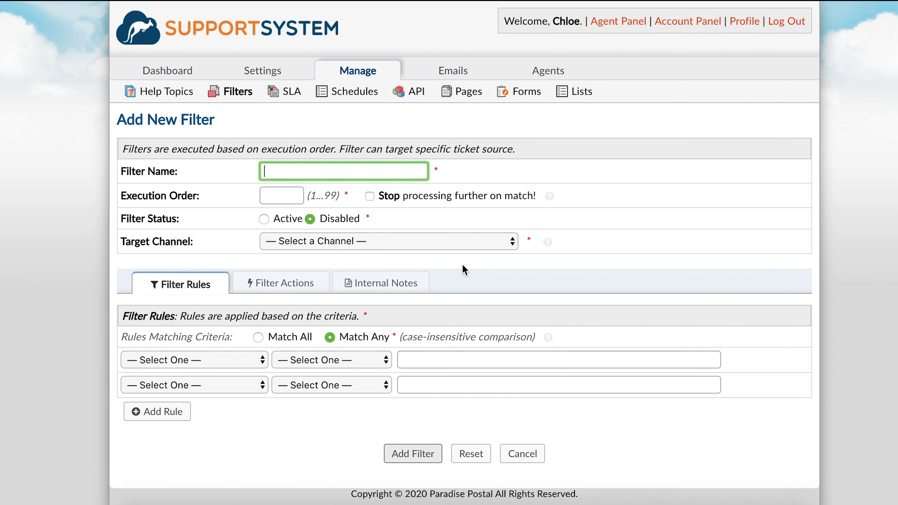
click(302, 291)
click(263, 368)
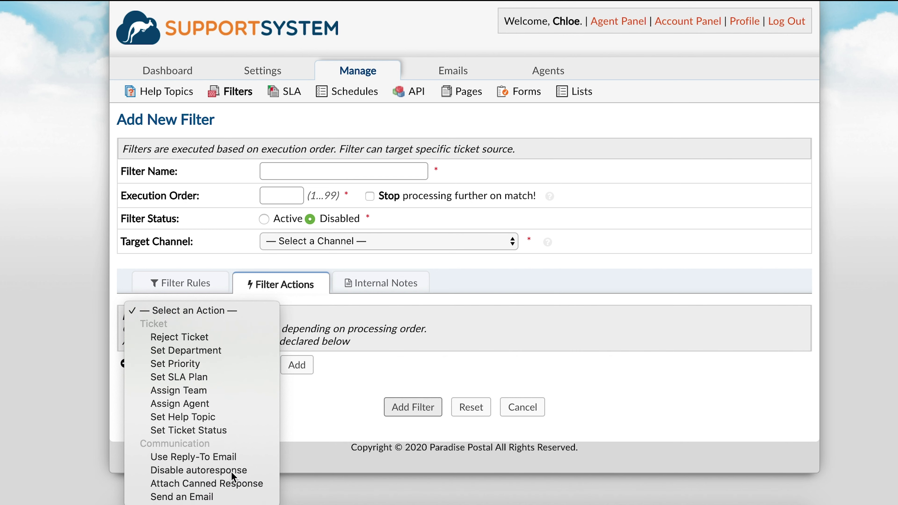
click(232, 472)
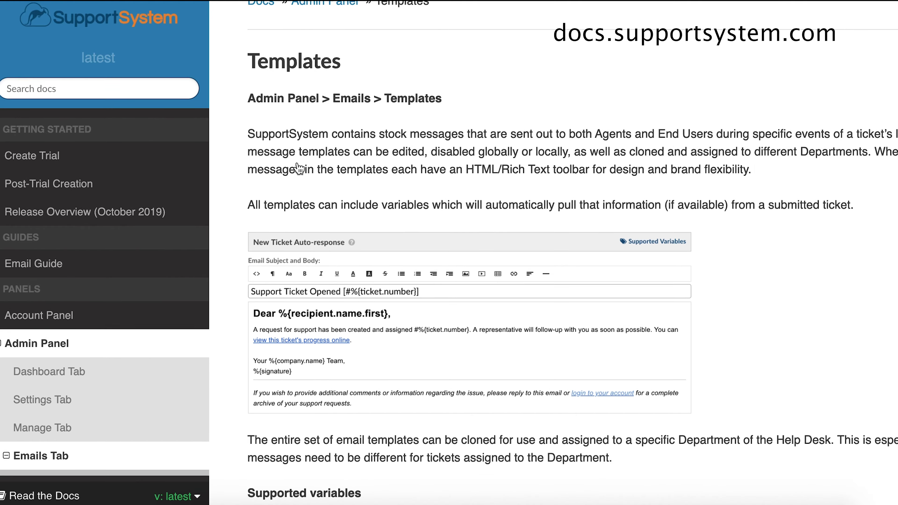
Scroll the Templates docs page to the example New Ticket Auto-response and New Ticket Alert templates.
scroll(299, 168, down, 20)
scroll(299, 168, down, 15)
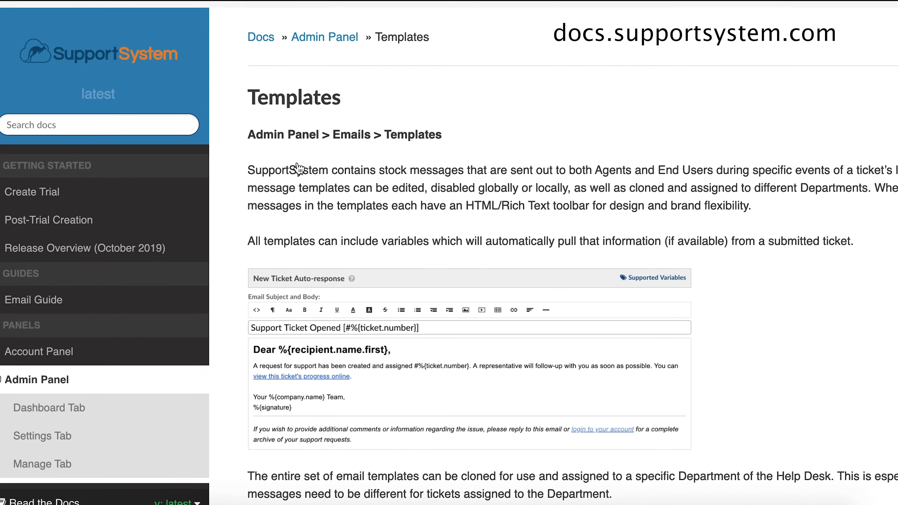
scroll(299, 168, down, 1)
scroll(298, 164, down, 1)
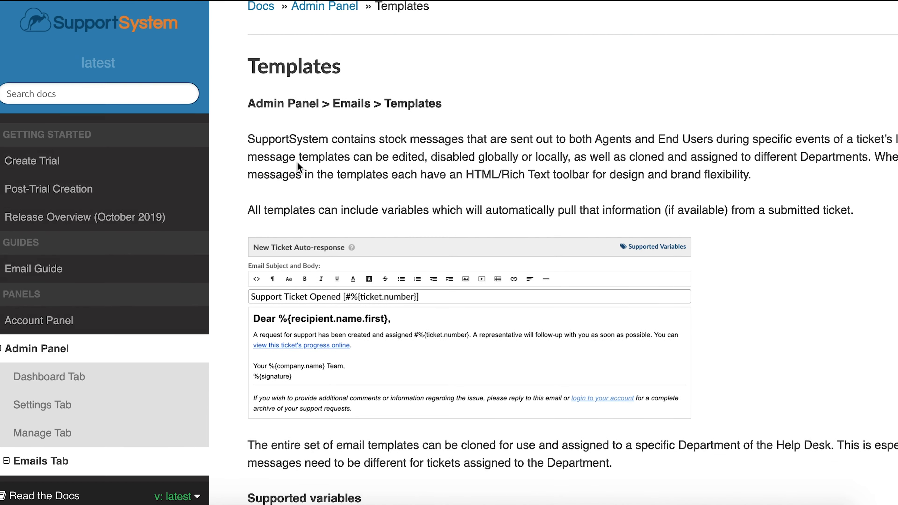